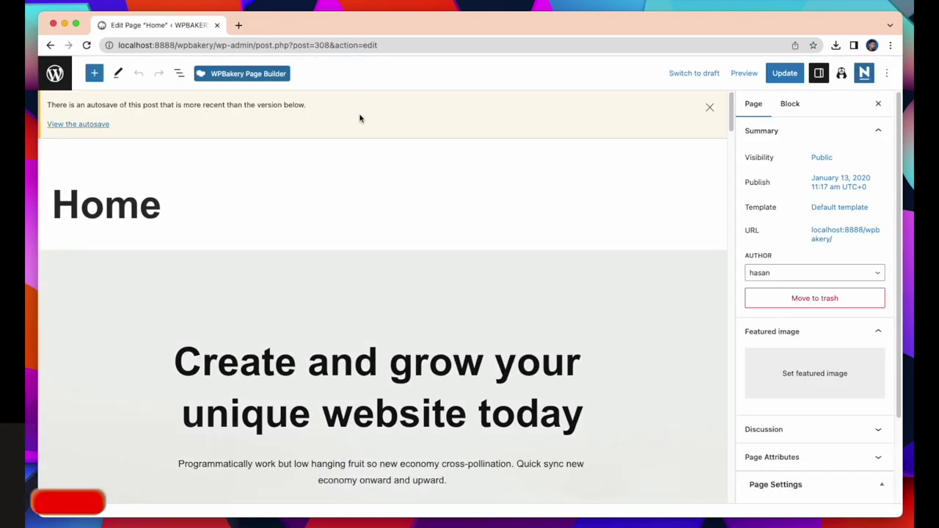
# - Change the hero heading to 'Travel Agency website'
pyautogui.scroll(-3, 367, 192)
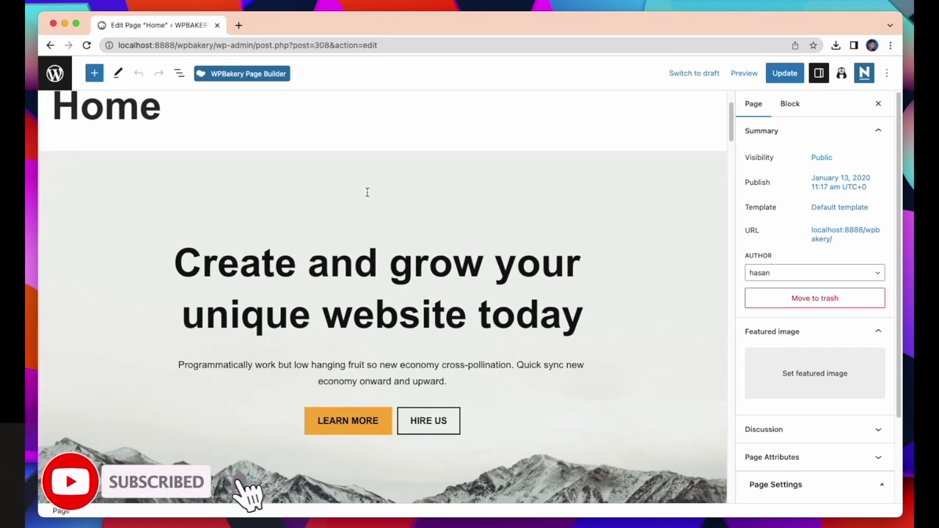
pyautogui.scroll(-2, 368, 195)
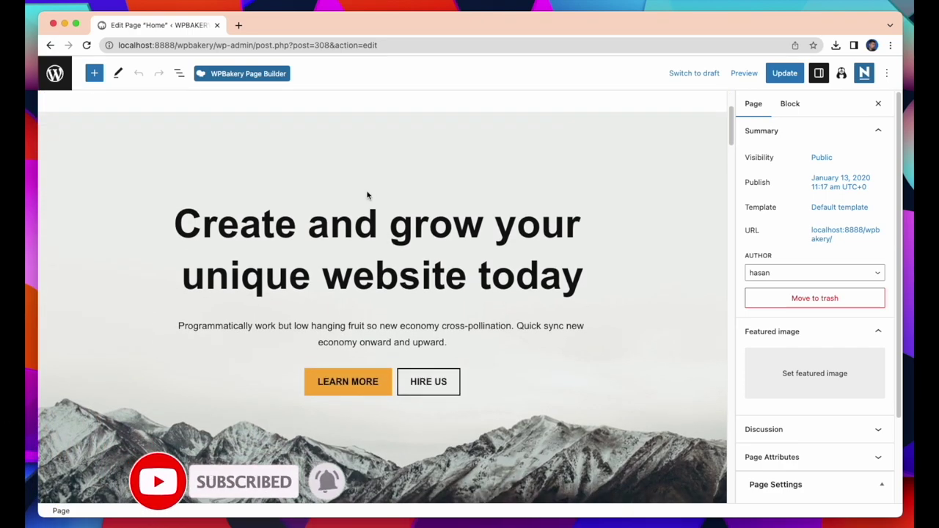
pyautogui.click(584, 242)
pyautogui.press('BackSpace')
pyautogui.press('BackSpace')
pyautogui.press('BackSpace')
pyautogui.press('BackSpace')
pyautogui.press('BackSpace')
pyautogui.press('BackSpace')
pyautogui.press('BackSpace')
pyautogui.press('BackSpace')
pyautogui.press('BackSpace')
pyautogui.press('BackSpace')
pyautogui.press('BackSpace')
pyautogui.press('BackSpace')
pyautogui.press('BackSpace')
pyautogui.press('BackSpace')
pyautogui.press('BackSpace')
pyautogui.press('BackSpace')
pyautogui.press('BackSpace')
pyautogui.press('BackSpace')
pyautogui.press('BackSpace')
pyautogui.press('BackSpace')
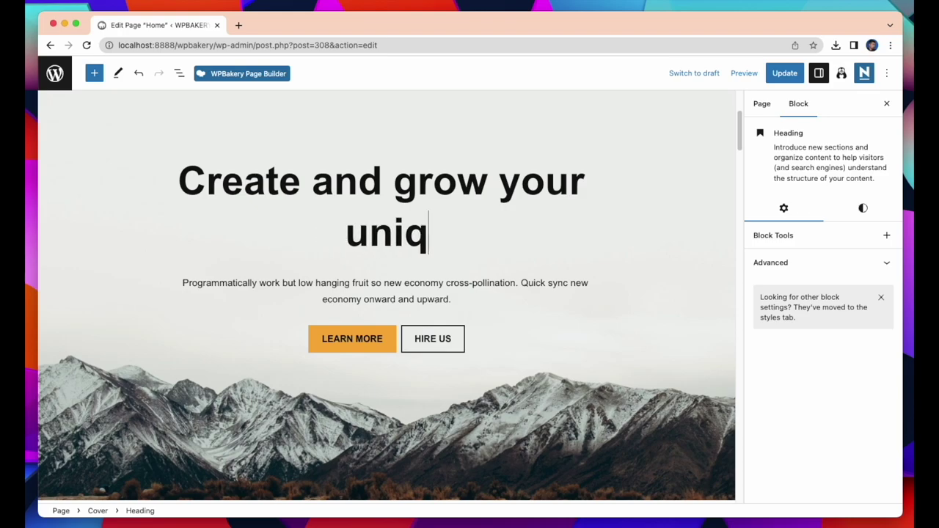
pyautogui.press('BackSpace')
pyautogui.press('BackSpace')
pyautogui.press('BackSpace')
pyautogui.press('BackSpace')
pyautogui.press('BackSpace')
pyautogui.write('Tra')
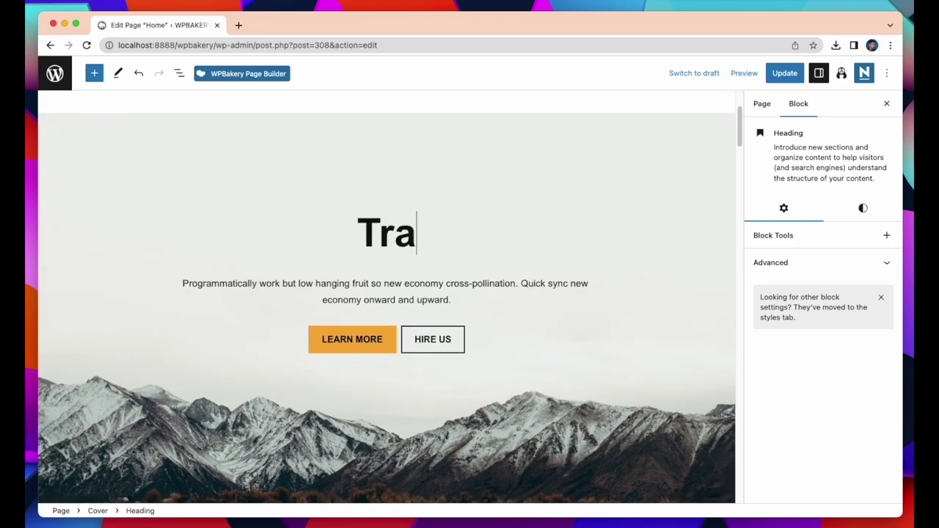
pyautogui.write('vel Age')
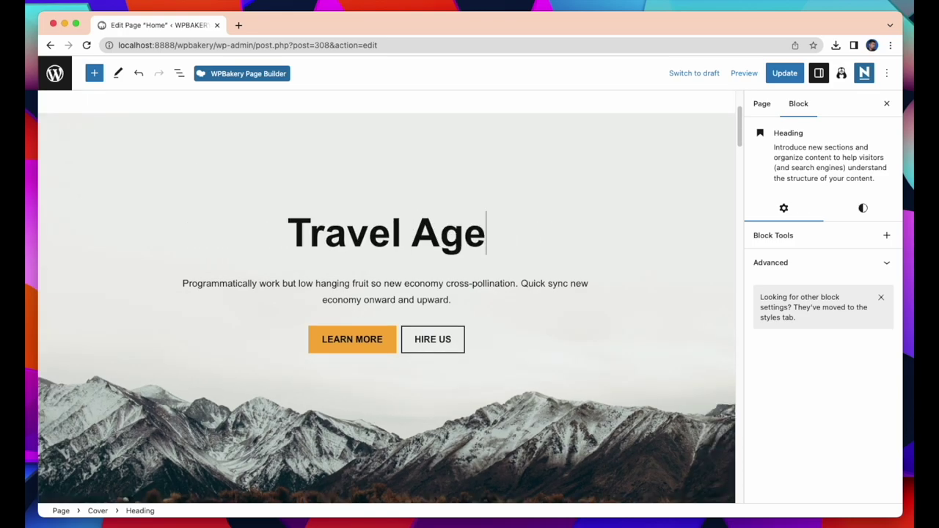
pyautogui.write('ncy website')
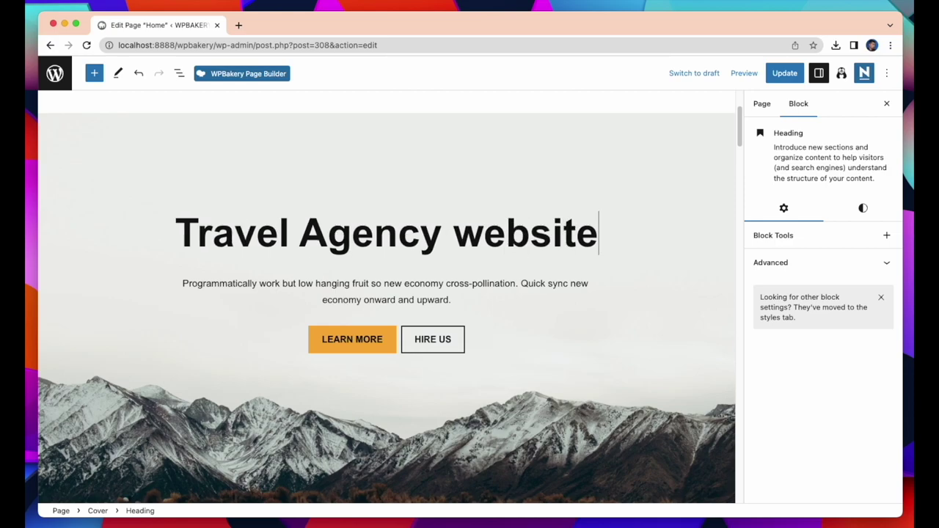
# - Replace the hero subtitle with 'Its a new website for booking your trip'
pyautogui.scroll(-1, 518, 308)
pyautogui.click(515, 264)
pyautogui.press('BackSpace')
pyautogui.press('BackSpace')
pyautogui.press('BackSpace')
pyautogui.press('BackSpace')
pyautogui.press('BackSpace')
pyautogui.press('BackSpace')
pyautogui.press('BackSpace')
pyautogui.press('BackSpace')
pyautogui.press('BackSpace')
pyautogui.press('BackSpace')
pyautogui.press('BackSpace')
pyautogui.press('BackSpace')
pyautogui.press('BackSpace')
pyautogui.press('BackSpace')
pyautogui.press('BackSpace')
pyautogui.press('BackSpace')
pyautogui.press('BackSpace')
pyautogui.press('BackSpace')
pyautogui.press('BackSpace')
pyautogui.press('BackSpace')
pyautogui.press('BackSpace')
pyautogui.press('BackSpace')
pyautogui.press('BackSpace')
pyautogui.press('BackSpace')
pyautogui.press('BackSpace')
pyautogui.press('BackSpace')
pyautogui.press('BackSpace')
pyautogui.press('BackSpace')
pyautogui.press('BackSpace')
pyautogui.press('BackSpace')
pyautogui.press('BackSpace')
pyautogui.press('BackSpace')
pyautogui.press('BackSpace')
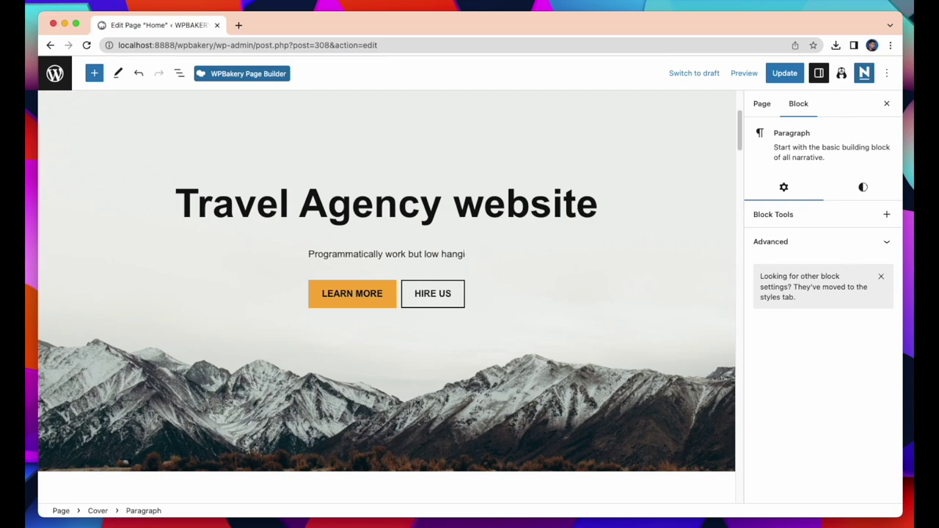
pyautogui.press('BackSpace')
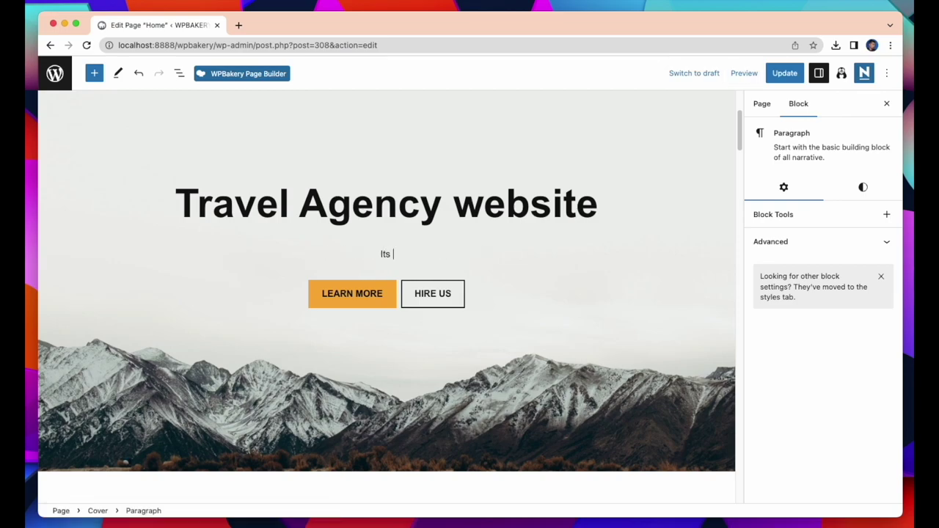
pyautogui.write('Its a new website for b')
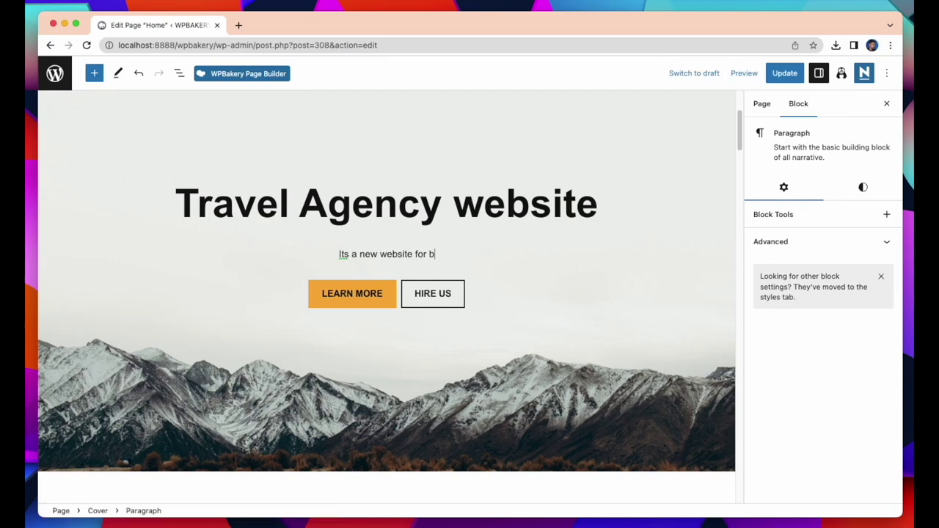
pyautogui.write('ooking your trip')
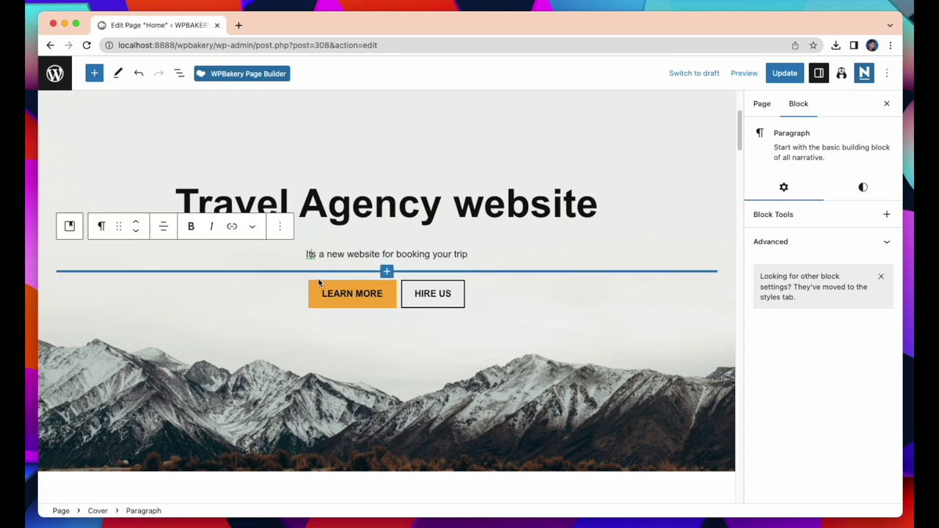
pyautogui.scroll(-3, 507, 295)
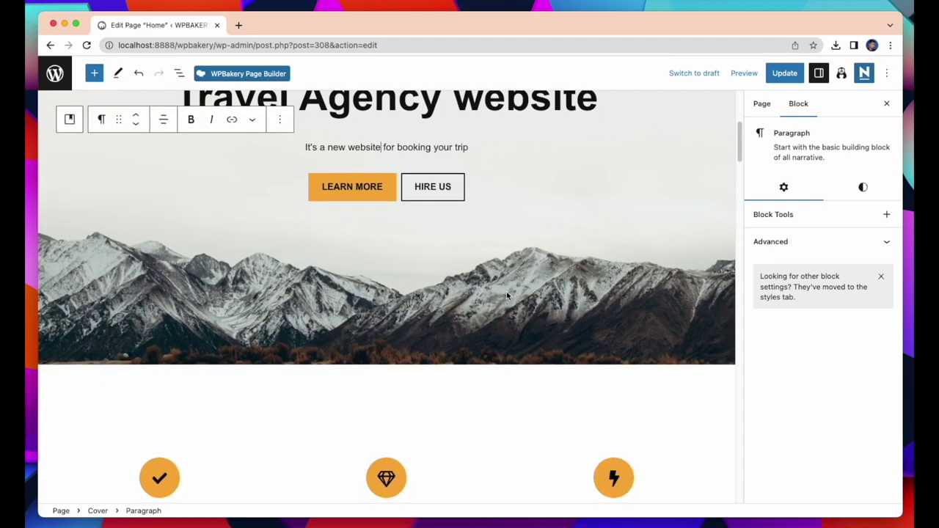
# - Link the LEARN MORE button to the contact-us page and relabel it 'contact us'
pyautogui.click(335, 198)
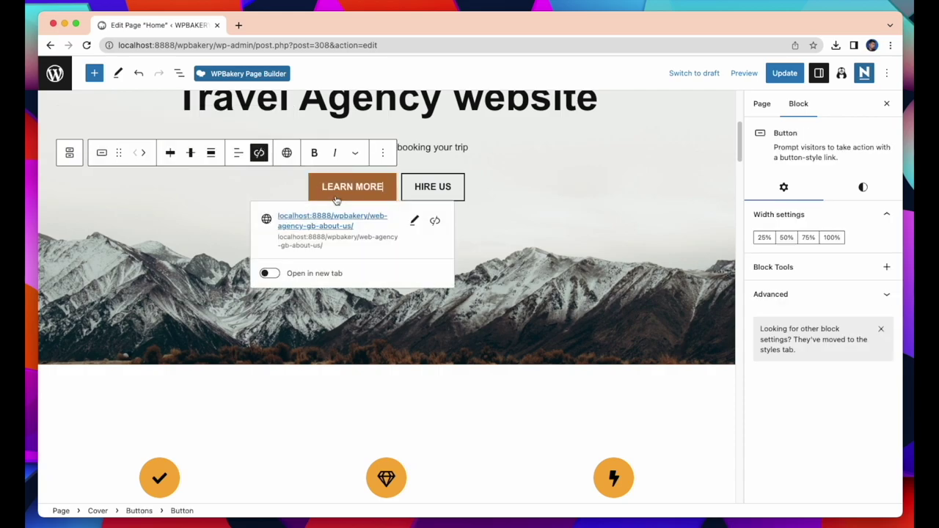
pyautogui.click(415, 222)
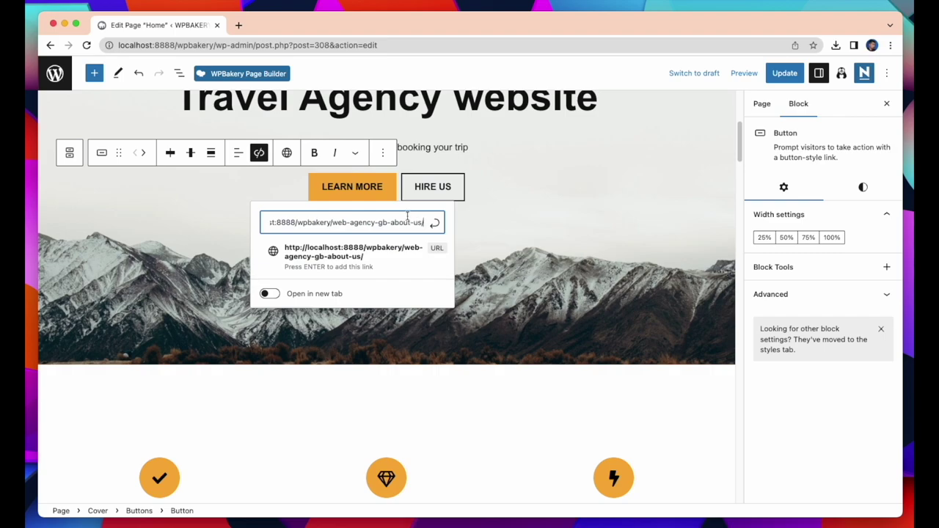
pyautogui.click(381, 195)
pyautogui.press('BackSpace')
pyautogui.press('BackSpace')
pyautogui.press('BackSpace')
pyautogui.press('BackSpace')
pyautogui.press('BackSpace')
pyautogui.press('BackSpace')
pyautogui.press('BackSpace')
pyautogui.press('BackSpace')
pyautogui.press('BackSpace')
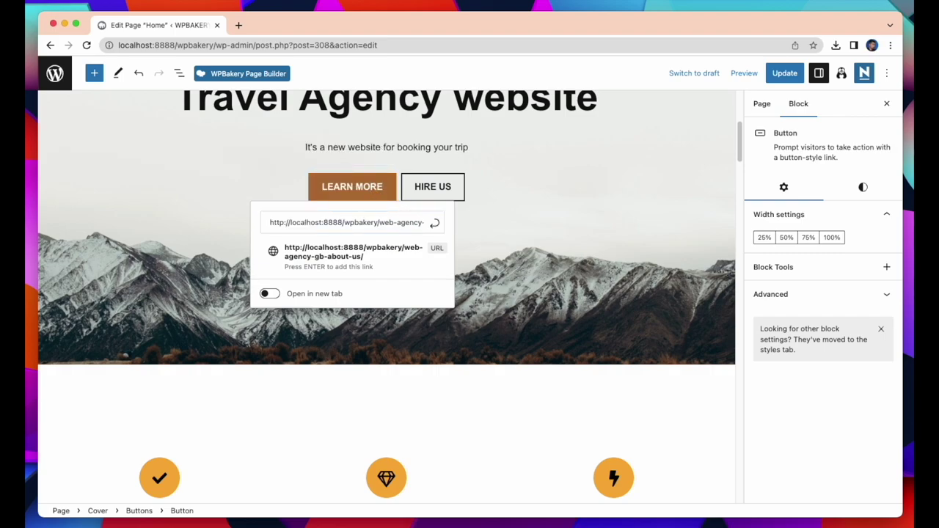
pyautogui.press('BackSpace')
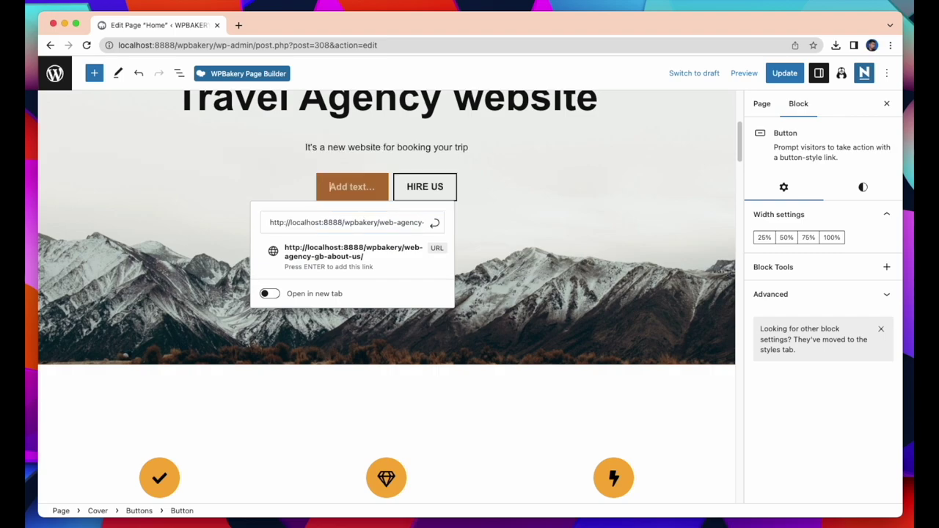
pyautogui.write('contact us')
# - Rename the HIRE US button to 'services'
pyautogui.click(437, 187)
pyautogui.press('BackSpace')
pyautogui.press('BackSpace')
pyautogui.press('BackSpace')
pyautogui.press('BackSpace')
pyautogui.press('BackSpace')
pyautogui.press('BackSpace')
pyautogui.press('BackSpace')
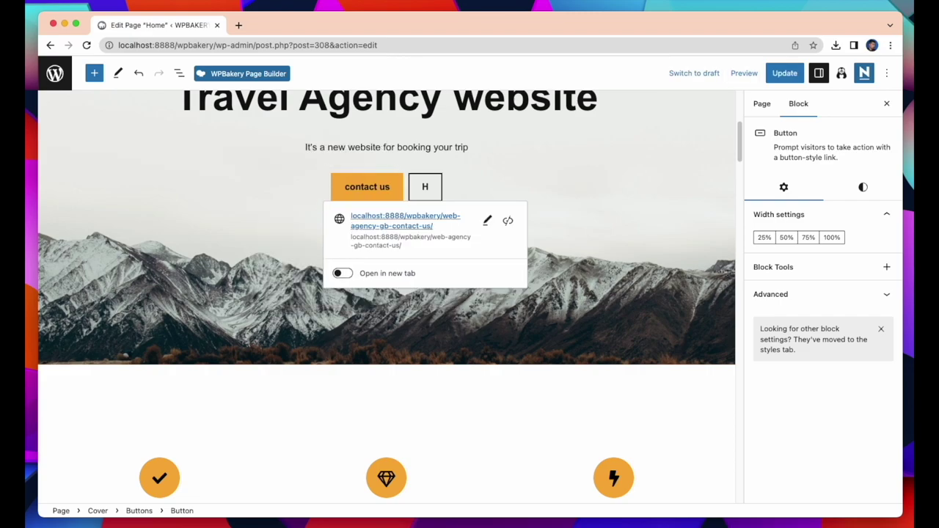
pyautogui.write('services')
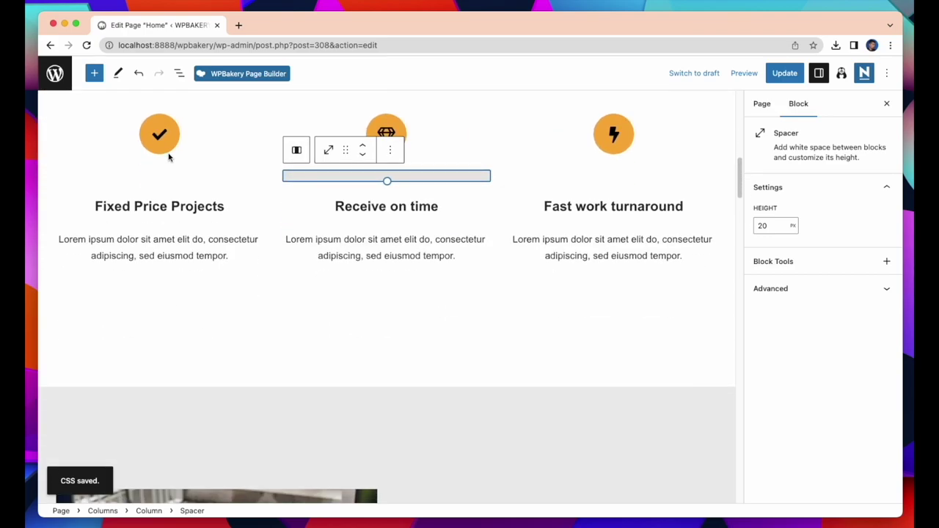
pyautogui.click(168, 155)
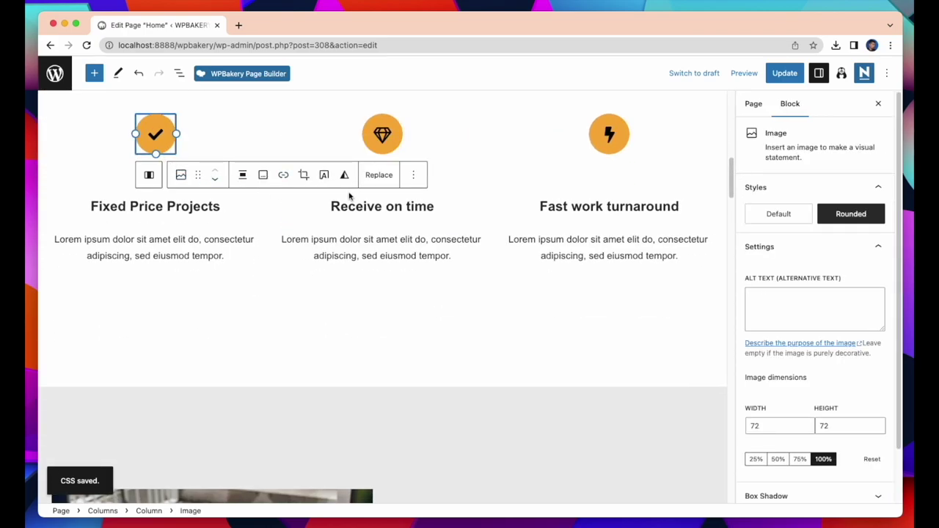
pyautogui.click(414, 176)
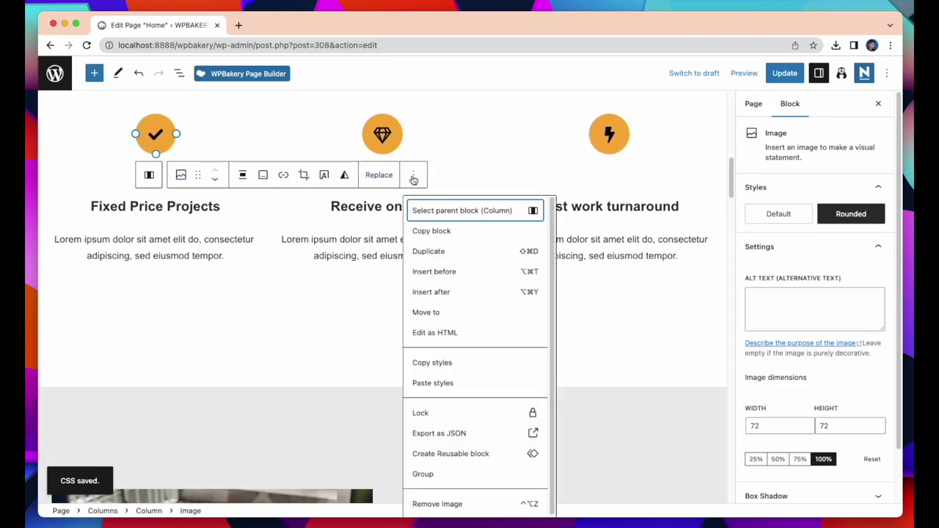
pyautogui.click(434, 334)
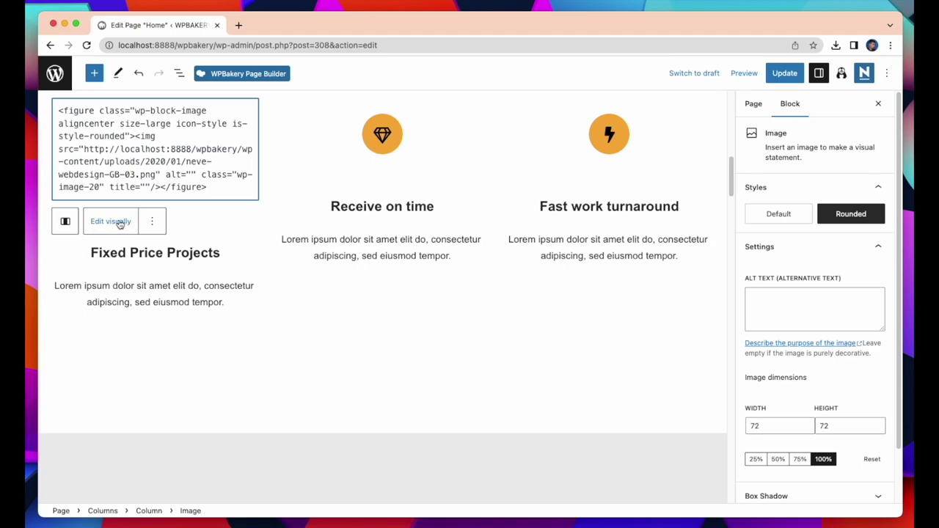
pyautogui.click(120, 224)
pyautogui.scroll(-5, 289, 360)
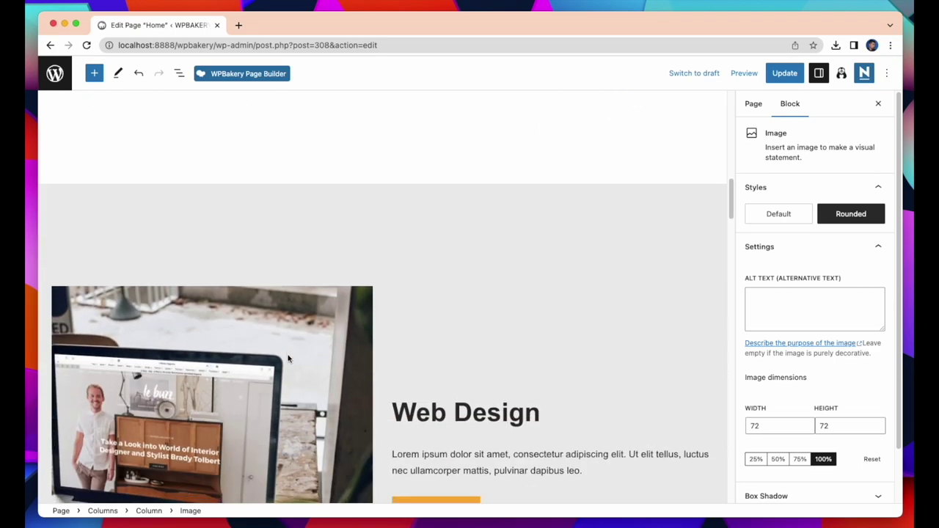
pyautogui.scroll(-3, 289, 360)
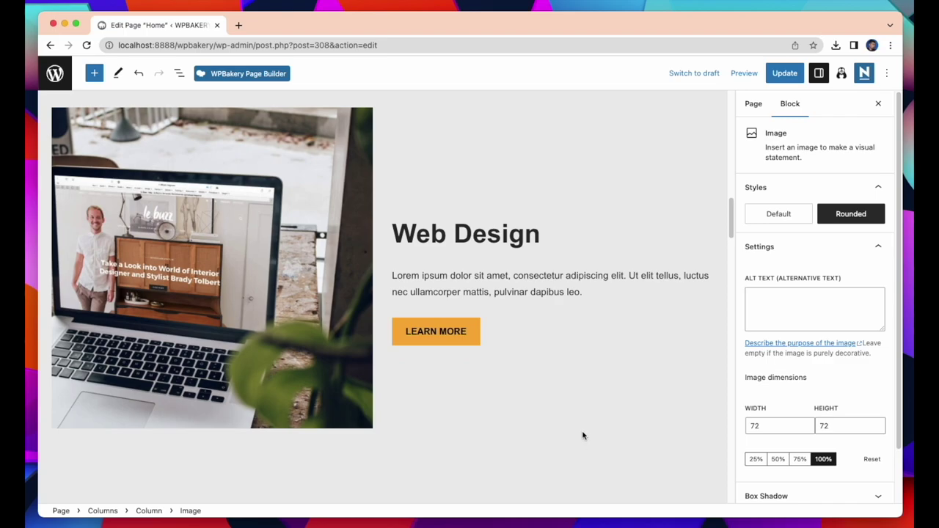
# - Replace the Web Design image with neve-web-design-bg-12.jpg from the Media Library
pyautogui.click(306, 258)
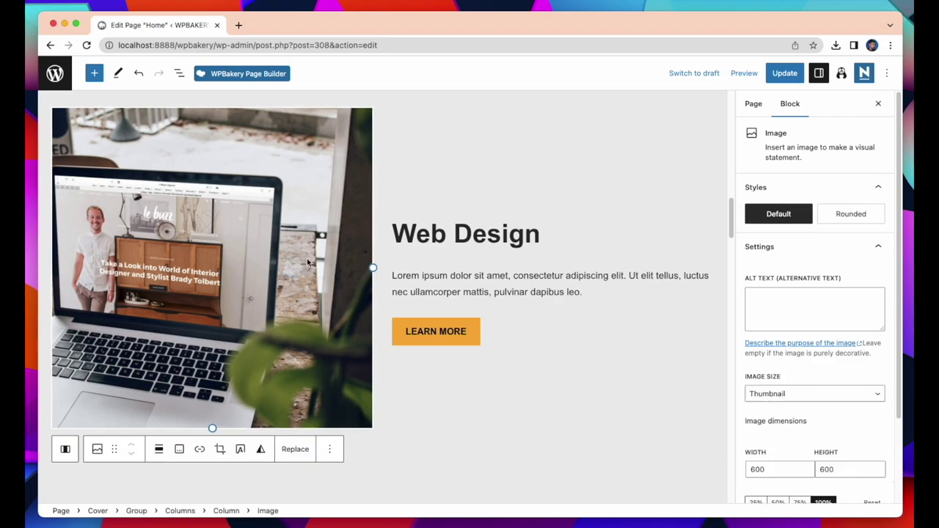
pyautogui.click(298, 451)
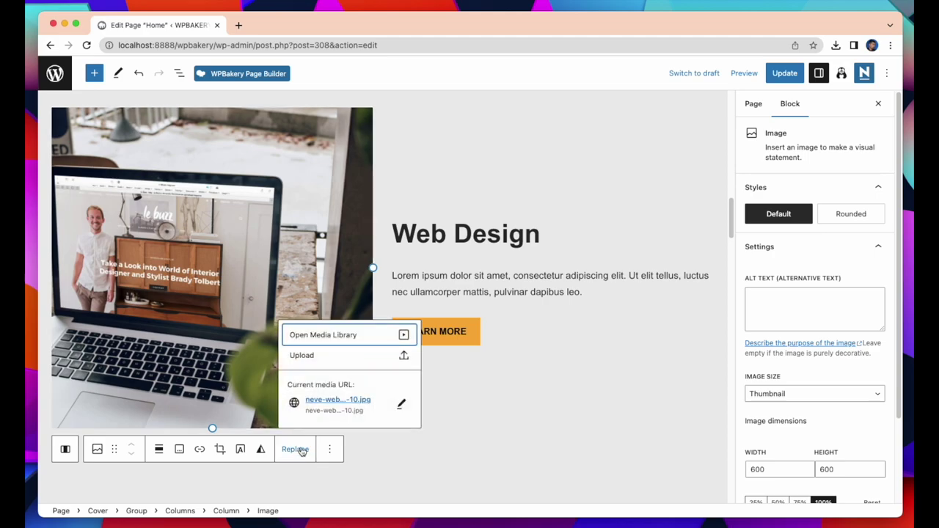
pyautogui.click(383, 336)
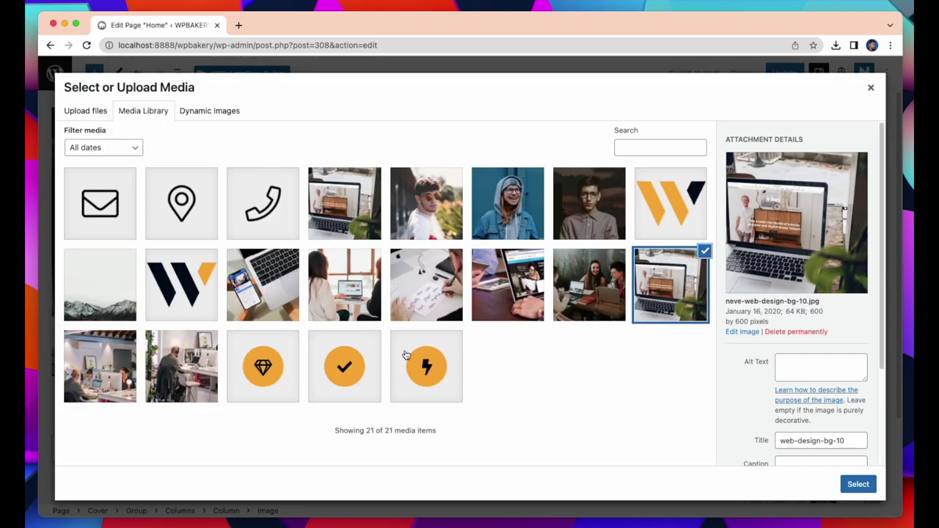
pyautogui.click(496, 306)
pyautogui.click(848, 483)
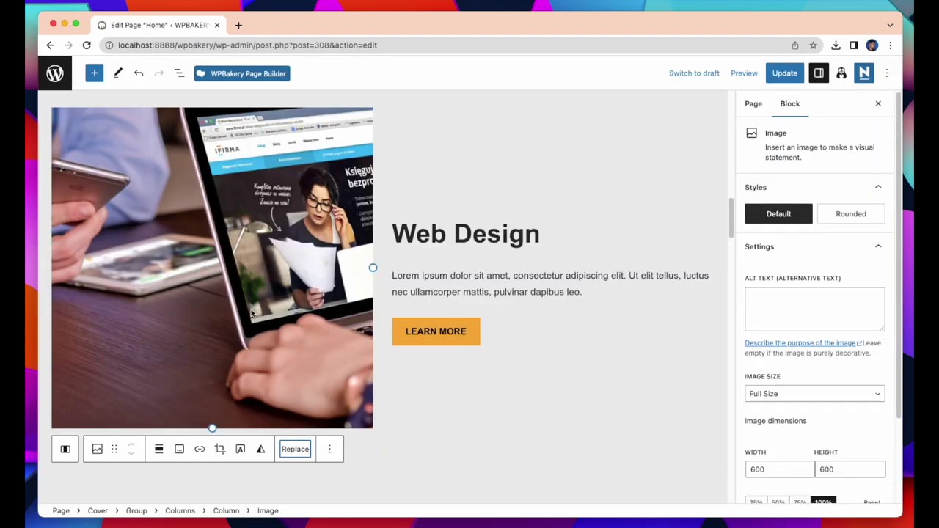
pyautogui.click(470, 244)
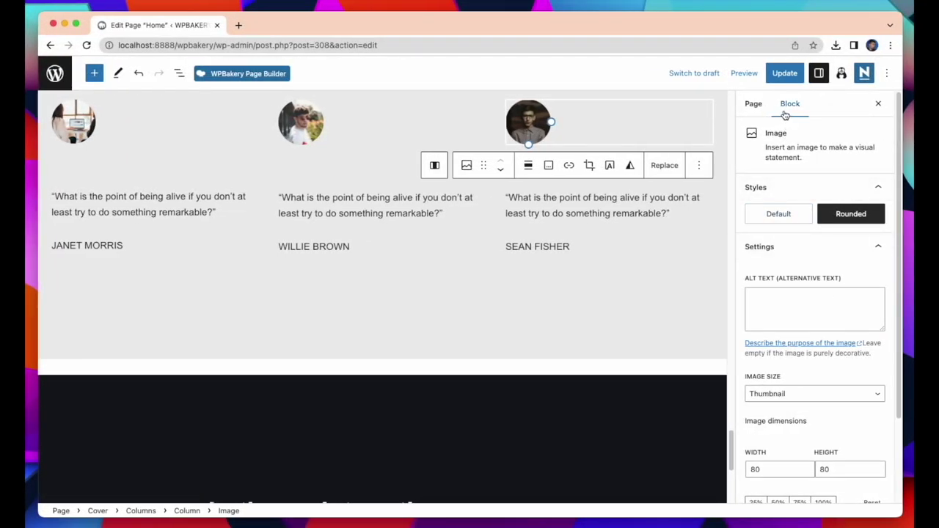
# - Update the Home page and preview it in a new tab, scrolling through the result
pyautogui.click(784, 74)
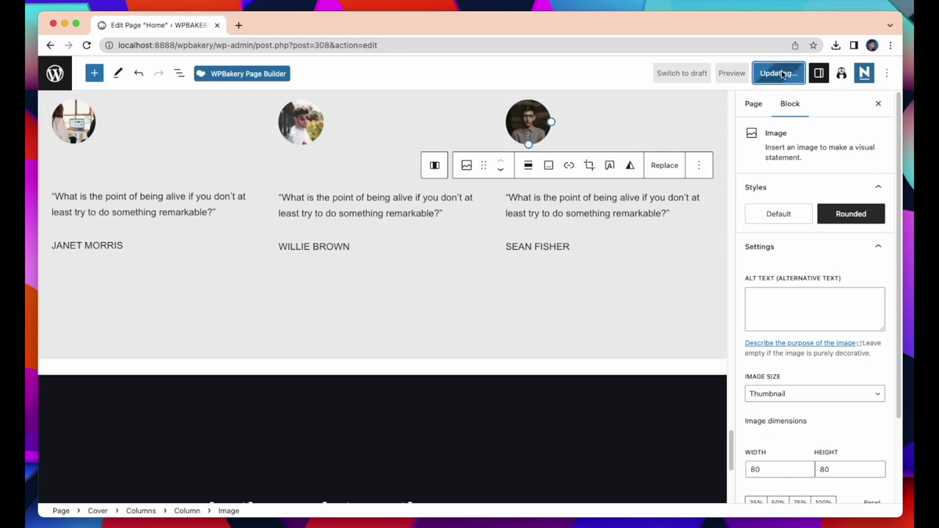
pyautogui.click(744, 73)
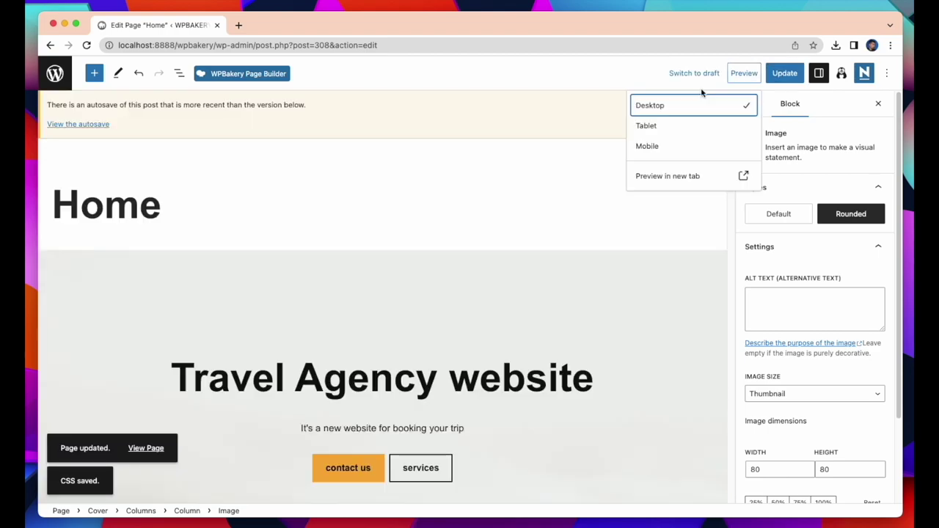
pyautogui.click(672, 176)
pyautogui.scroll(-10, 584, 136)
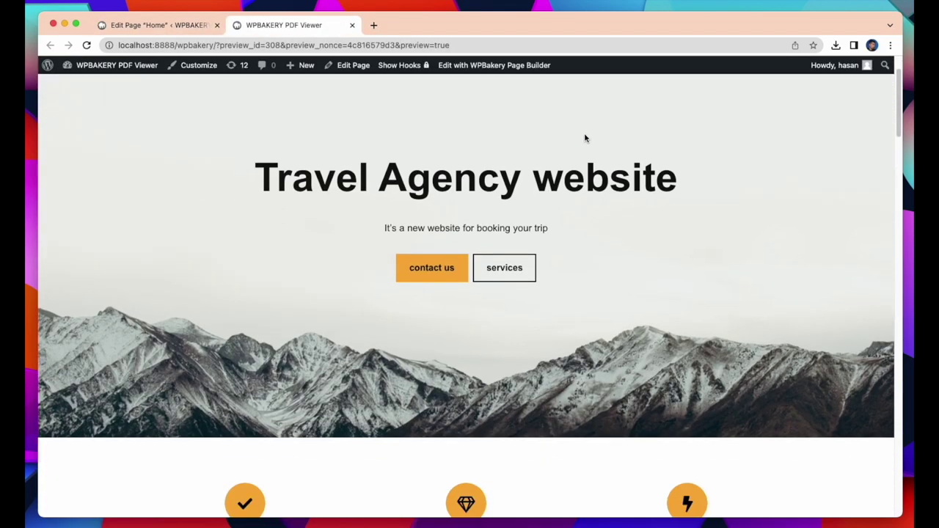
pyautogui.scroll(-15, 534, 233)
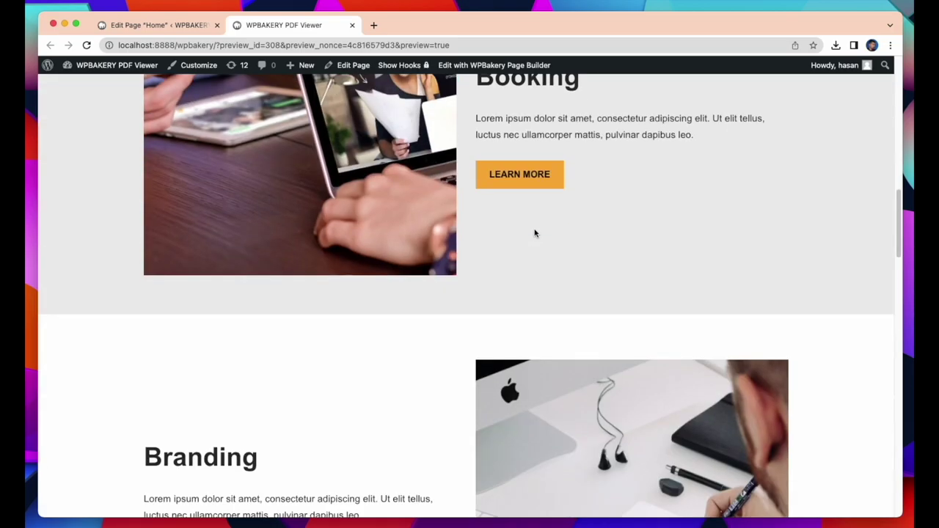
pyautogui.scroll(10, 534, 234)
pyautogui.scroll(15, 534, 234)
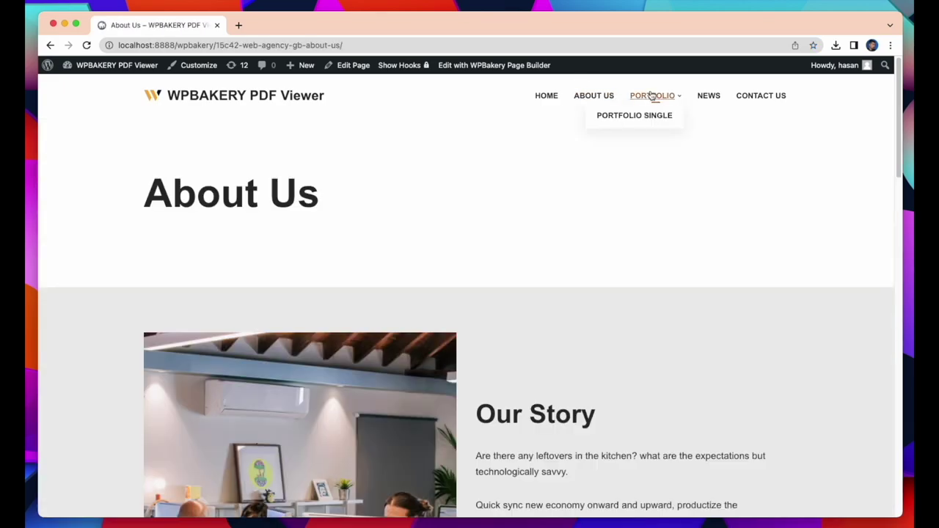
pyautogui.click(651, 96)
pyautogui.click(709, 96)
pyautogui.click(755, 97)
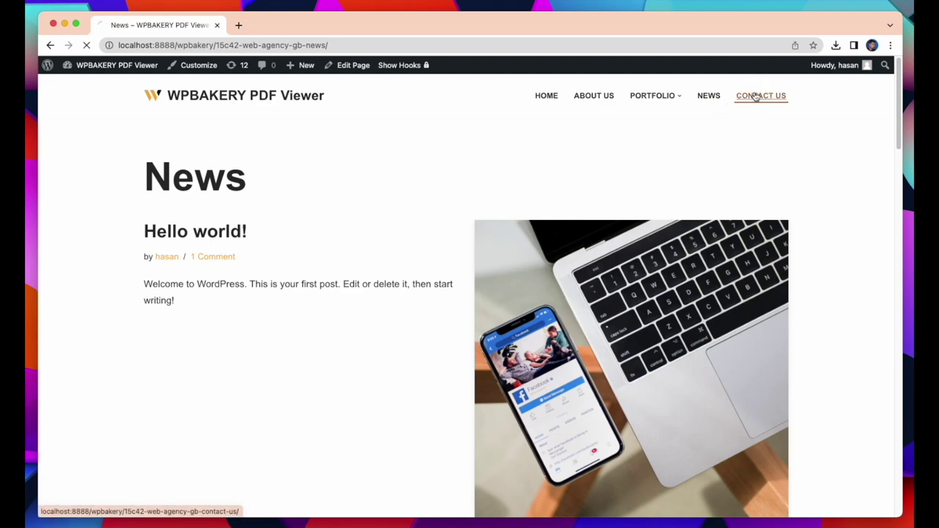
pyautogui.click(547, 98)
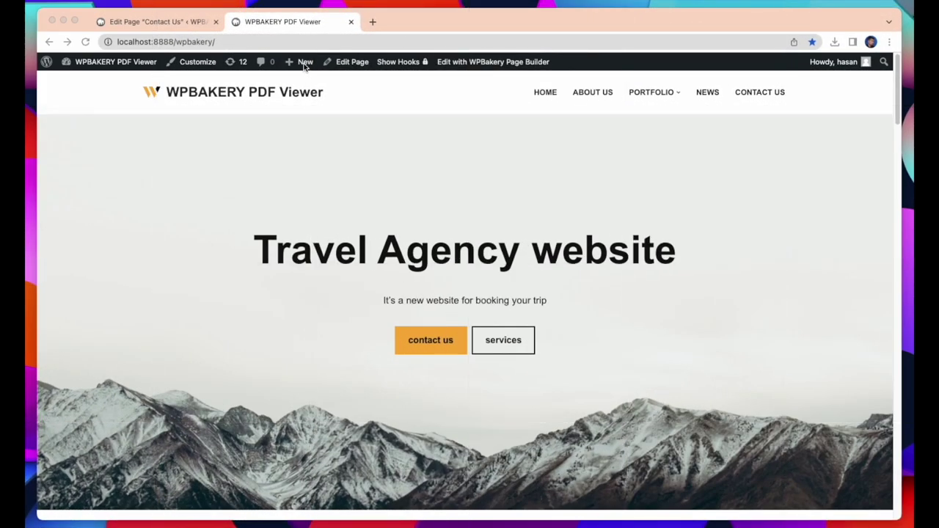
# - Create a new blank page from the admin bar's New > Page menu
pyautogui.moveTo(291, 66)
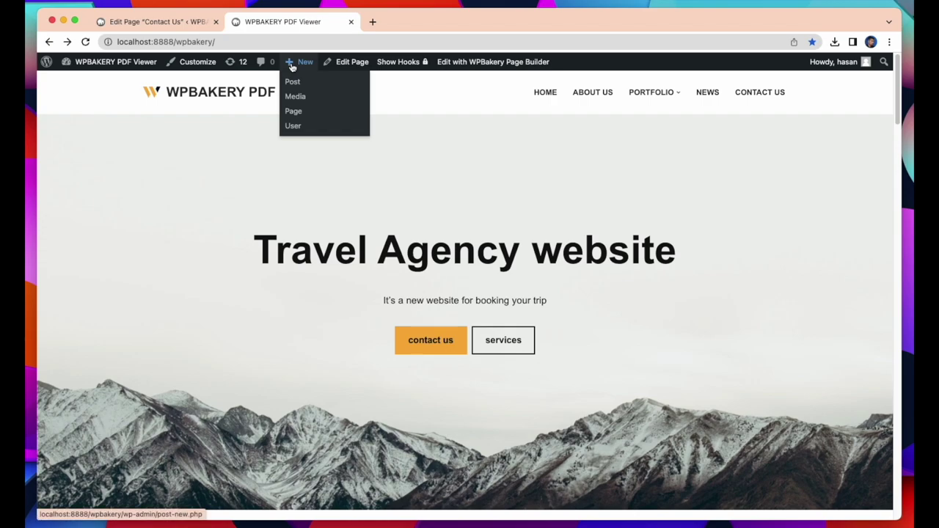
pyautogui.click(298, 113)
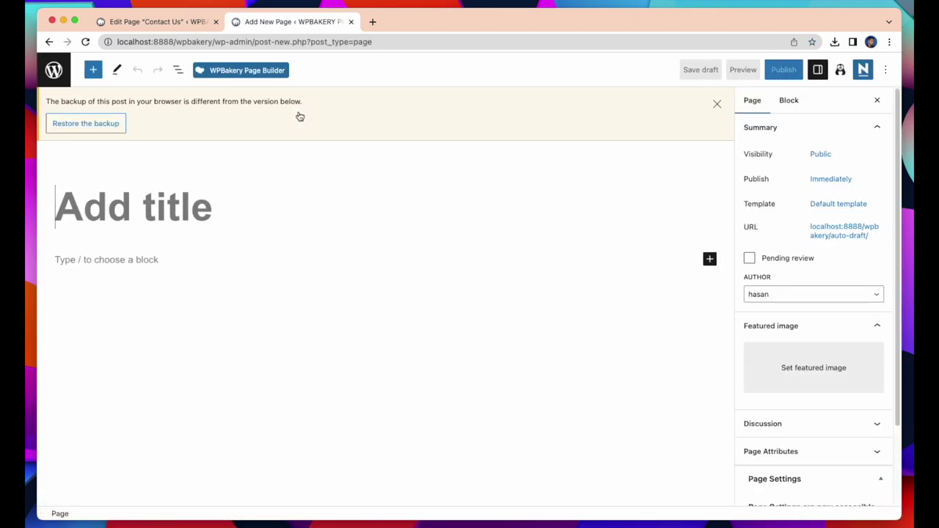
pyautogui.click(240, 75)
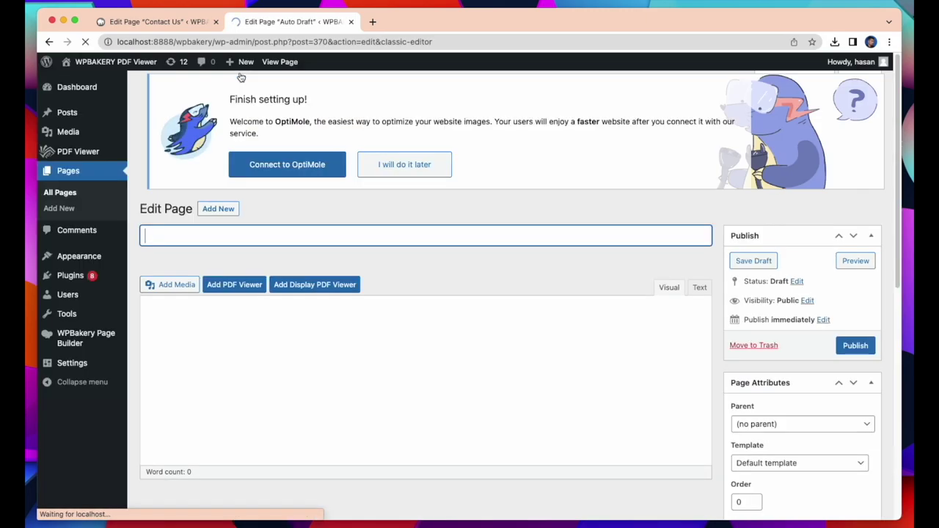
# - Title the new page 'Test Page' and switch to WPBakery's Frontend Editor
pyautogui.click(330, 232)
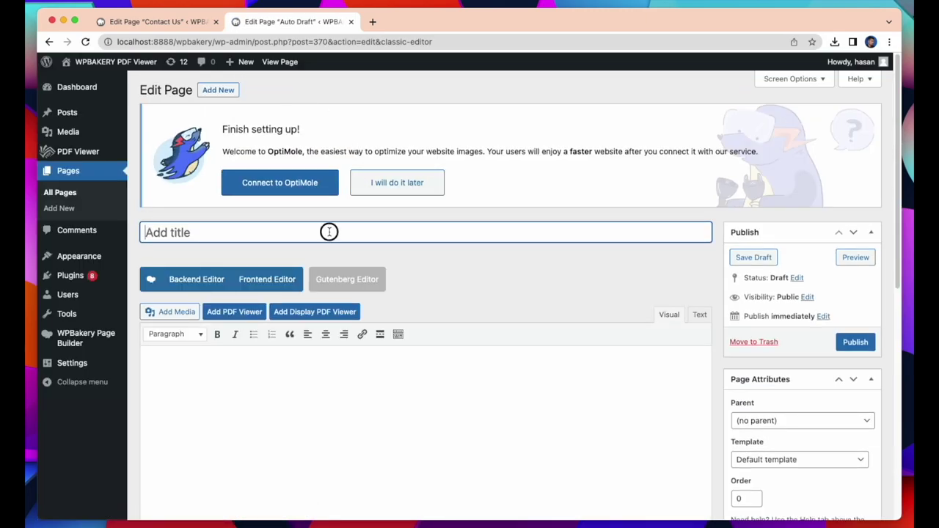
pyautogui.write('Test Page')
pyautogui.scroll(-1, 387, 279)
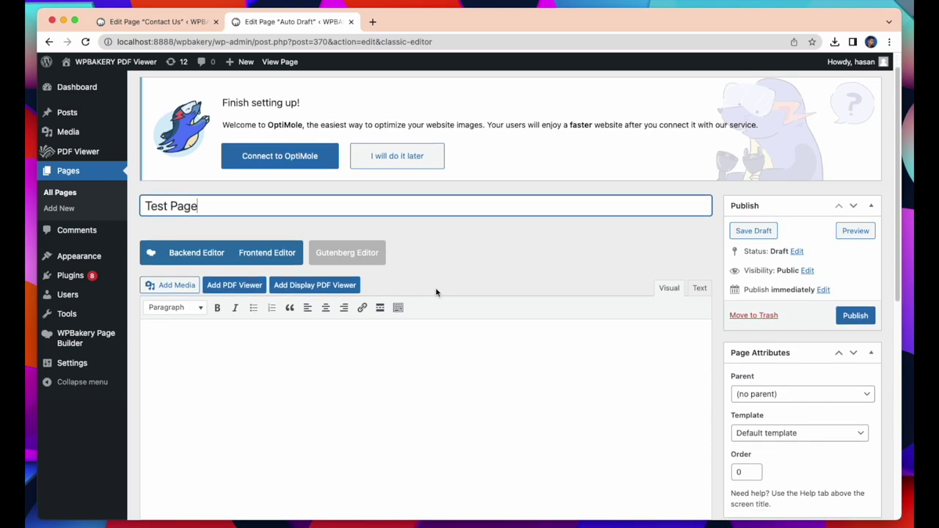
pyautogui.scroll(-1, 461, 295)
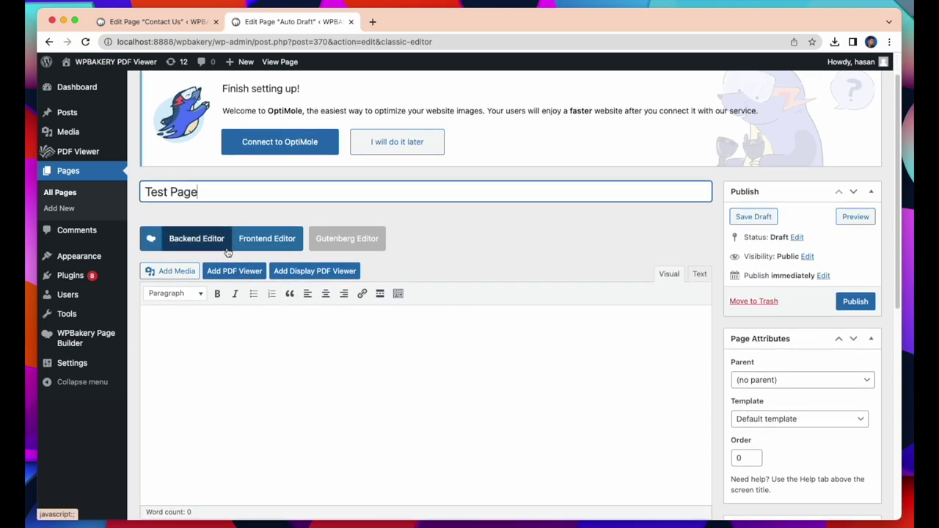
pyautogui.click(257, 250)
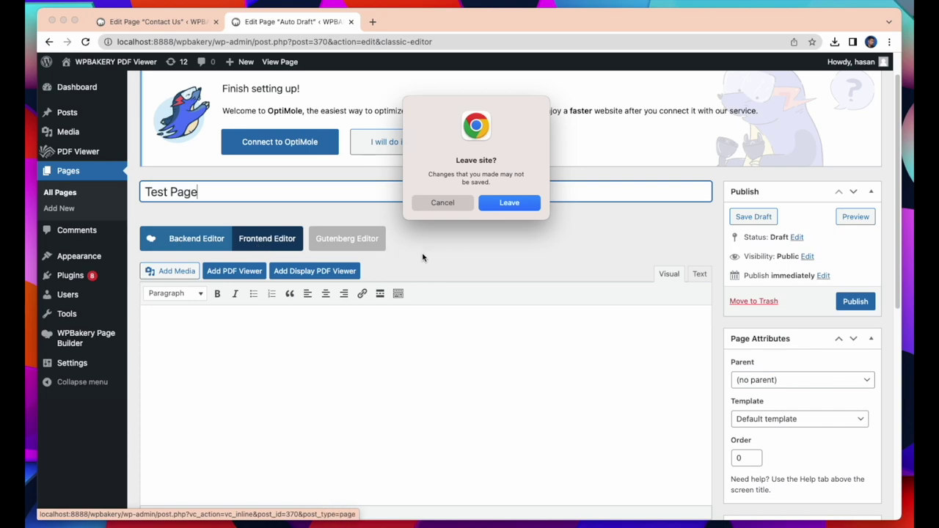
pyautogui.click(508, 211)
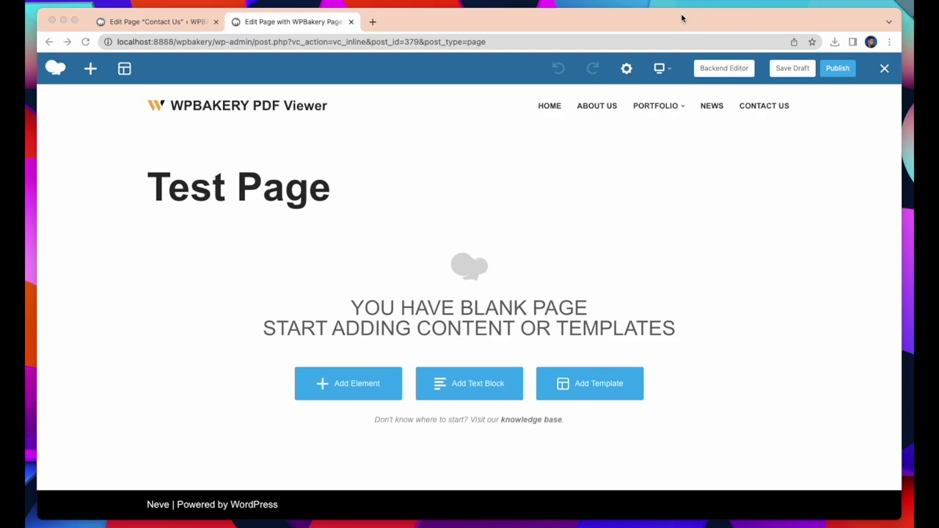
# - Add a PDF Viewer Embed element using the 'travel agency' viewer and save it
pyautogui.click(354, 385)
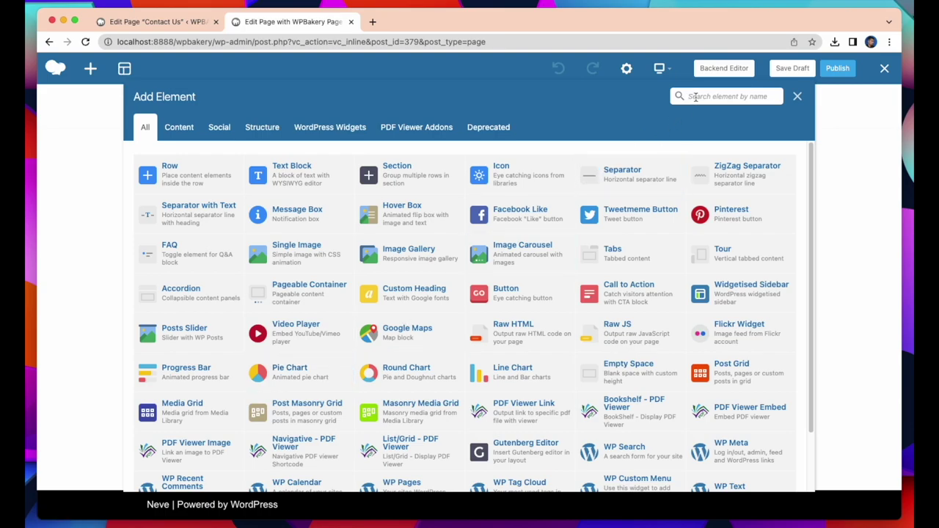
pyautogui.click(696, 96)
pyautogui.write('pdf')
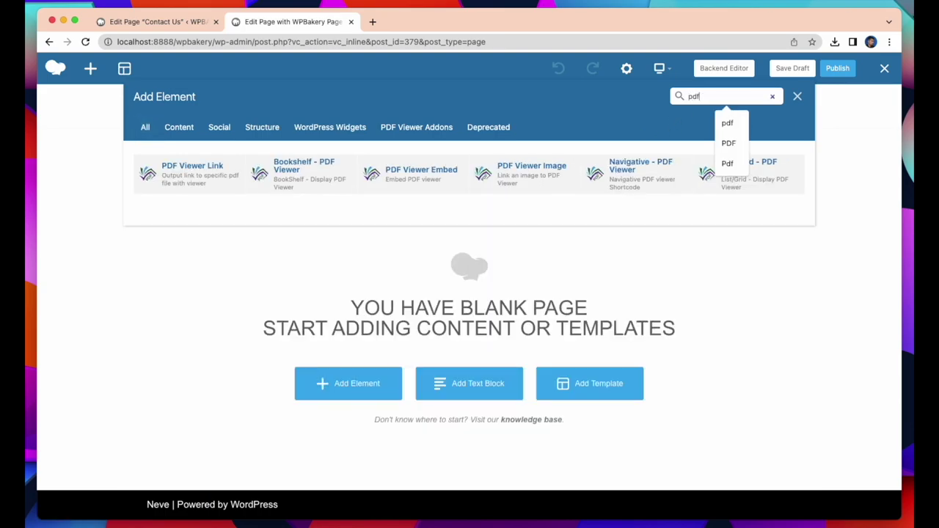
pyautogui.click(432, 185)
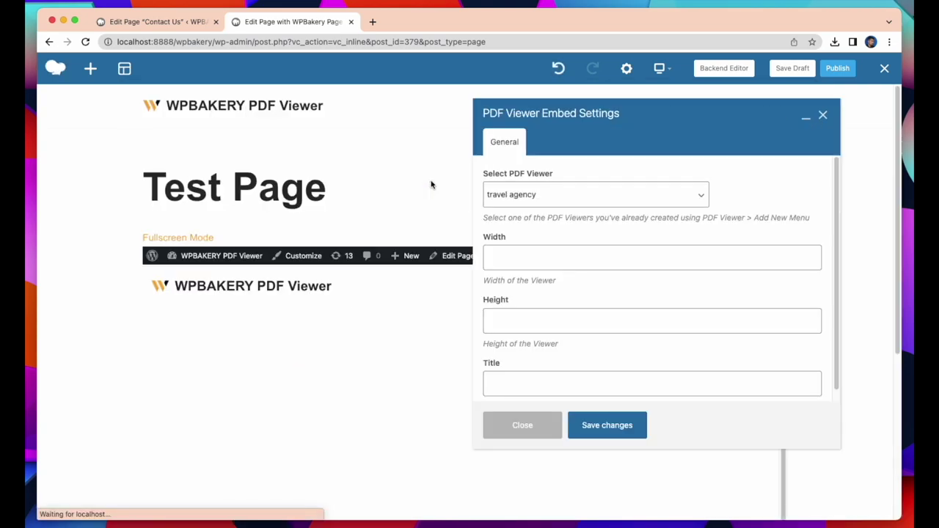
pyautogui.click(625, 201)
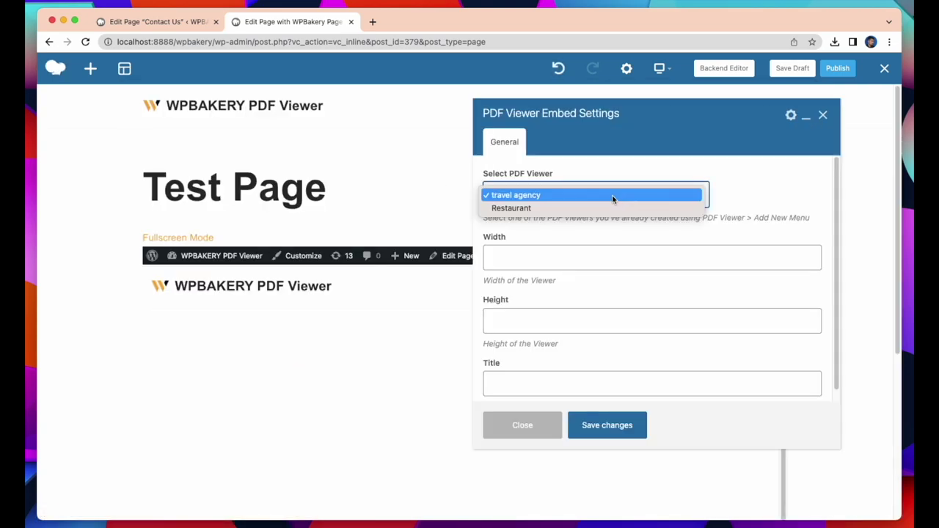
pyautogui.click(604, 195)
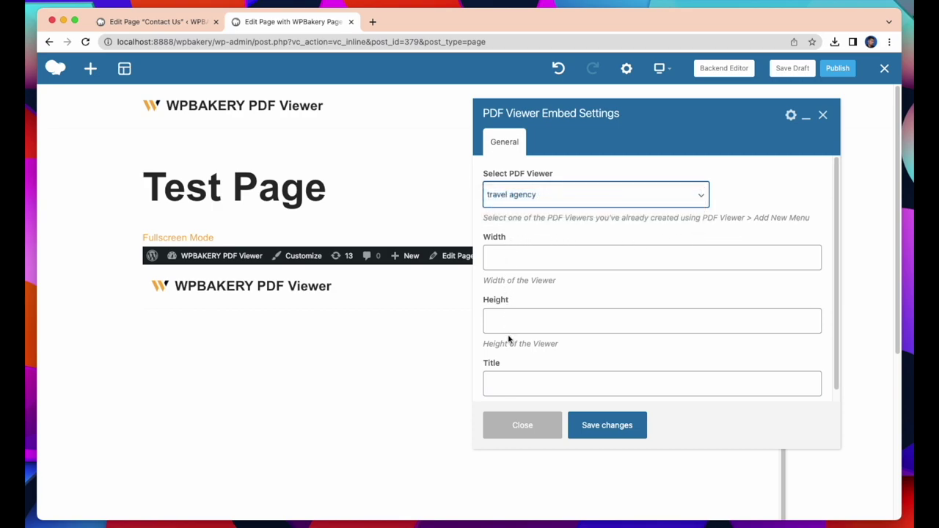
pyautogui.click(606, 426)
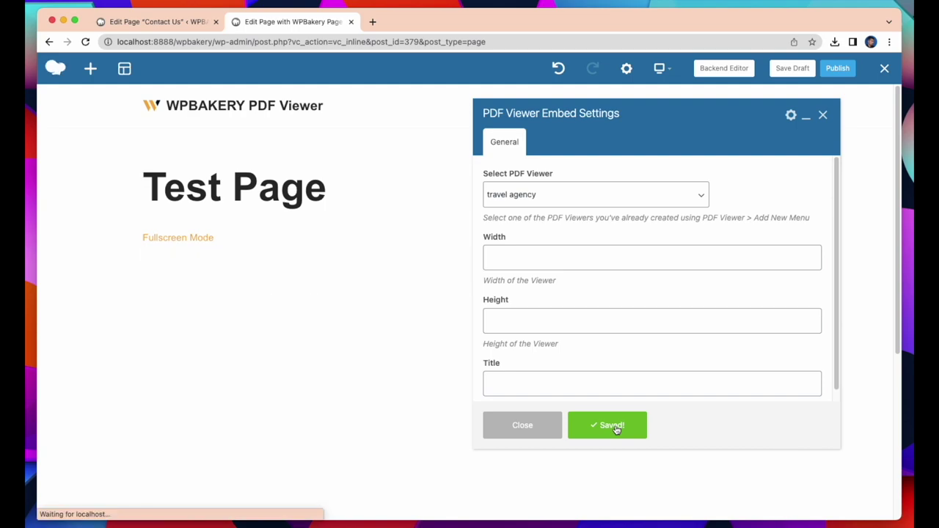
pyautogui.click(825, 115)
# - Flip through the travel agency PDF forward to page 4, back to the cover, then forward again
pyautogui.moveTo(898, 118); pyautogui.dragTo(897, 182)
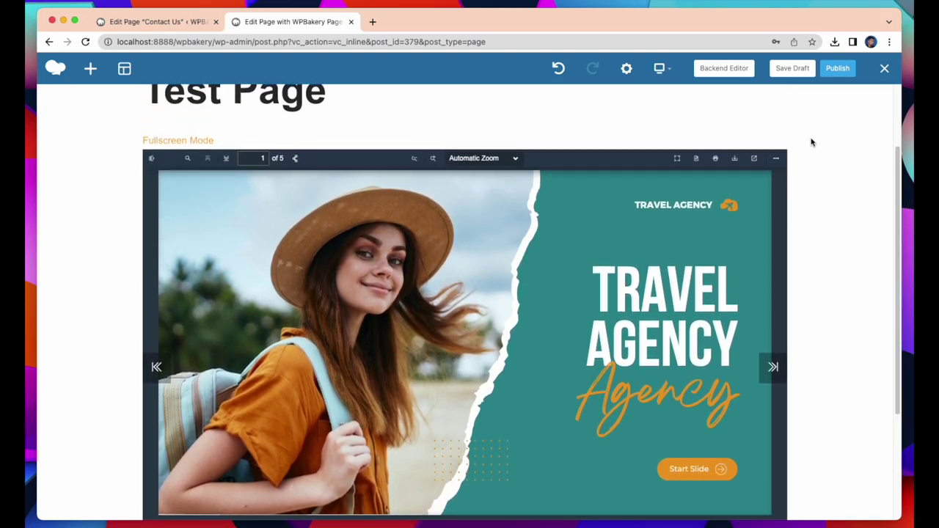
pyautogui.scroll(-2, 776, 308)
pyautogui.click(774, 309)
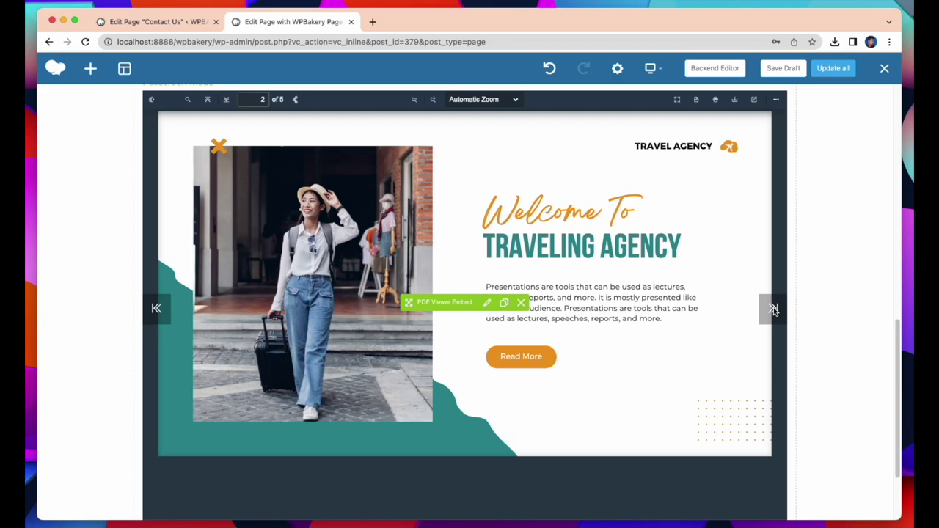
pyautogui.click(774, 309)
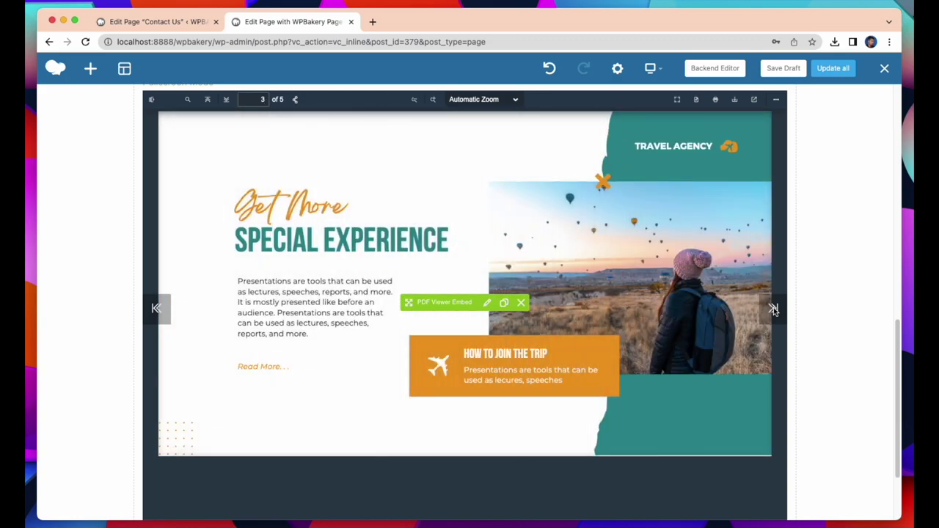
pyautogui.click(749, 132)
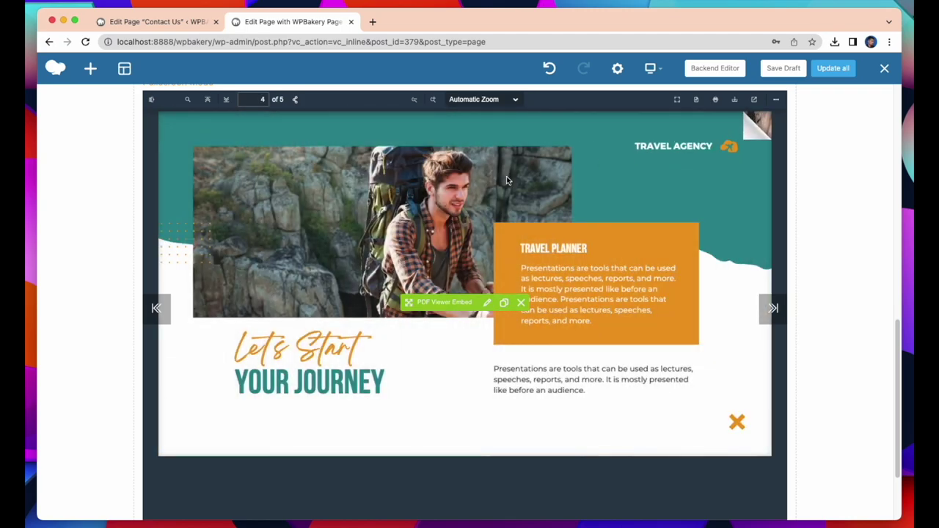
pyautogui.click(170, 131)
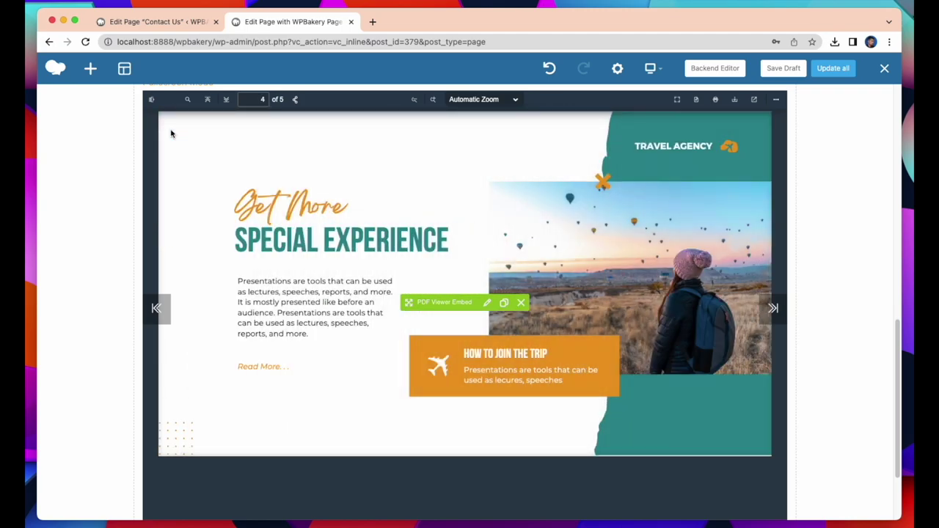
pyautogui.click(170, 131)
pyautogui.click(173, 129)
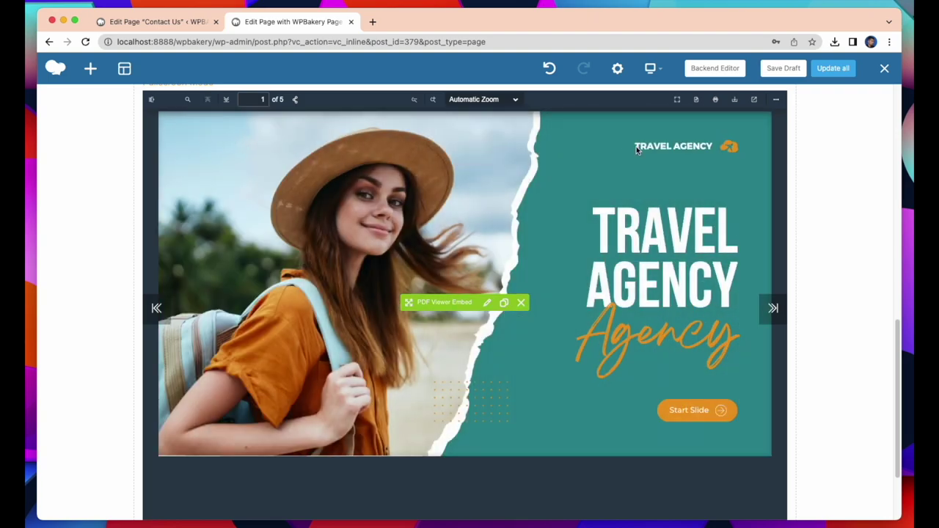
pyautogui.click(755, 128)
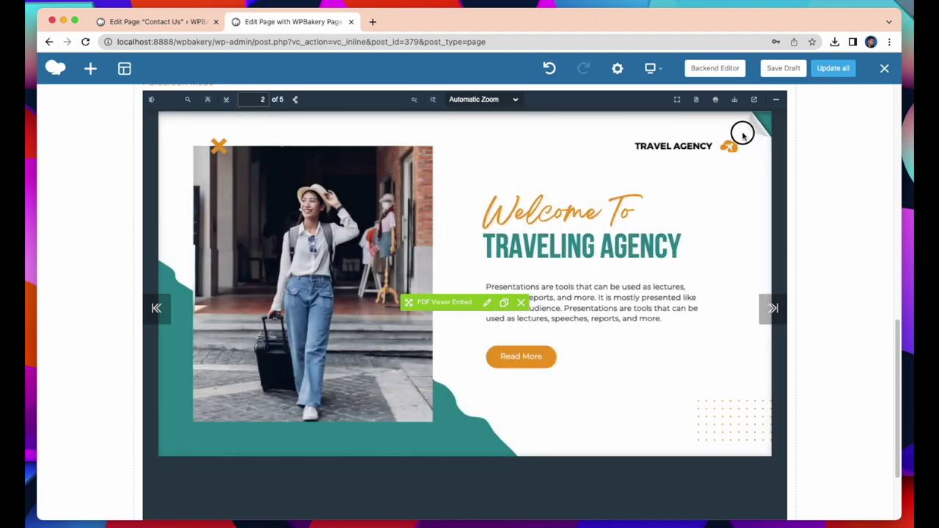
pyautogui.click(743, 134)
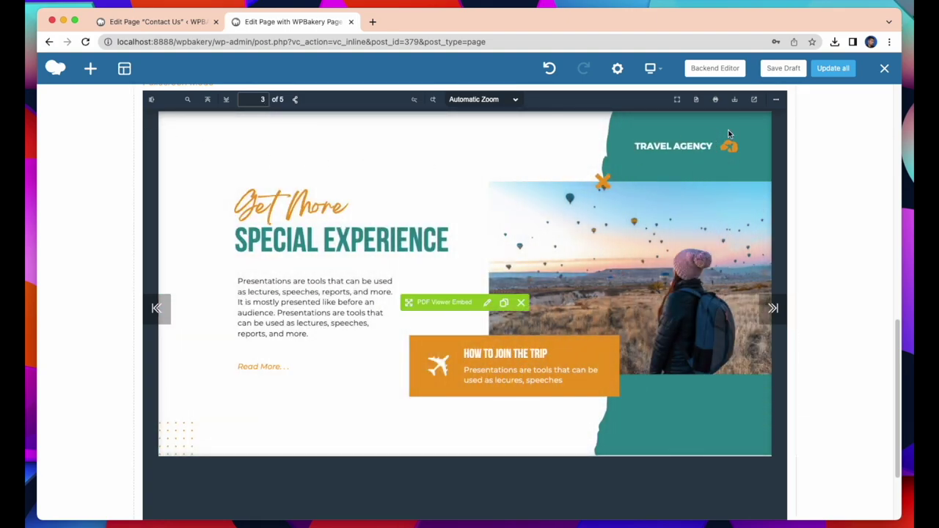
pyautogui.click(758, 132)
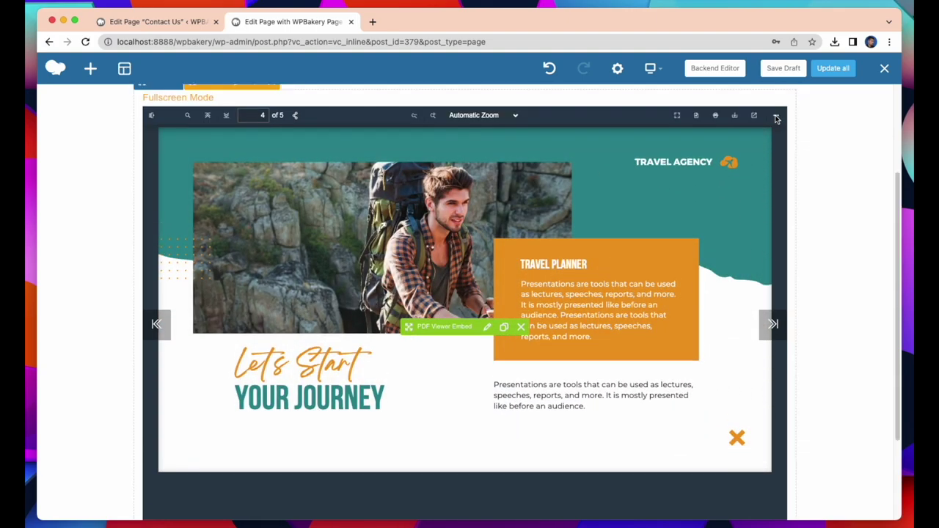
# - Set the viewer to Odd Spreads with Page Fit zoom and page back through spreads
pyautogui.click(776, 118)
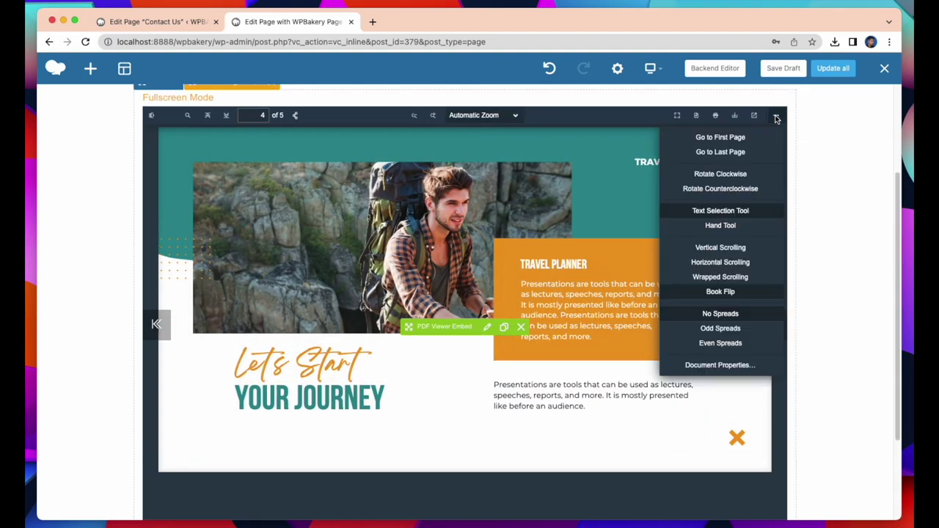
pyautogui.click(731, 331)
pyautogui.click(511, 111)
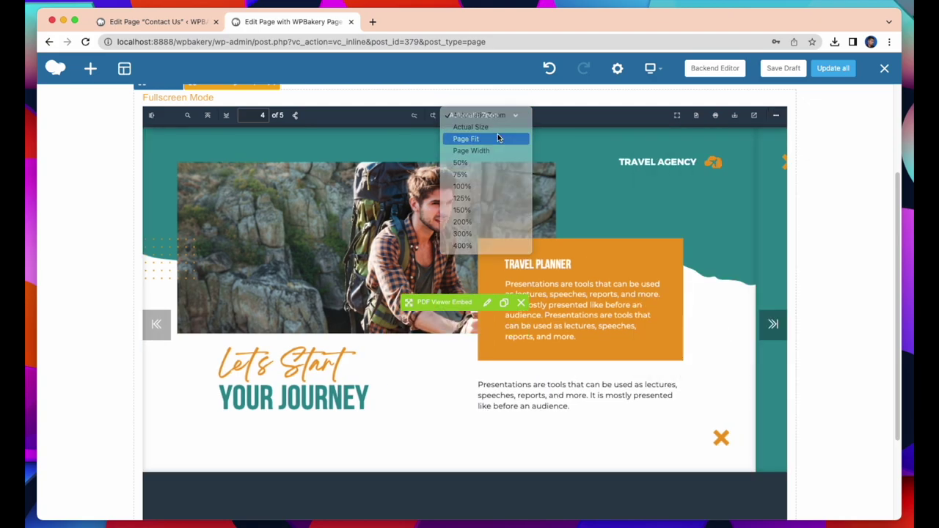
pyautogui.click(497, 138)
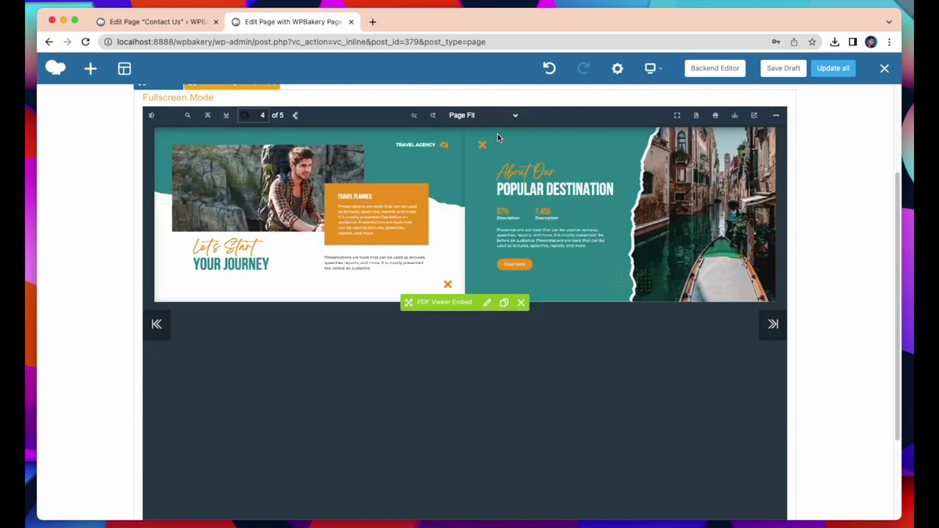
pyautogui.click(165, 150)
pyautogui.click(186, 145)
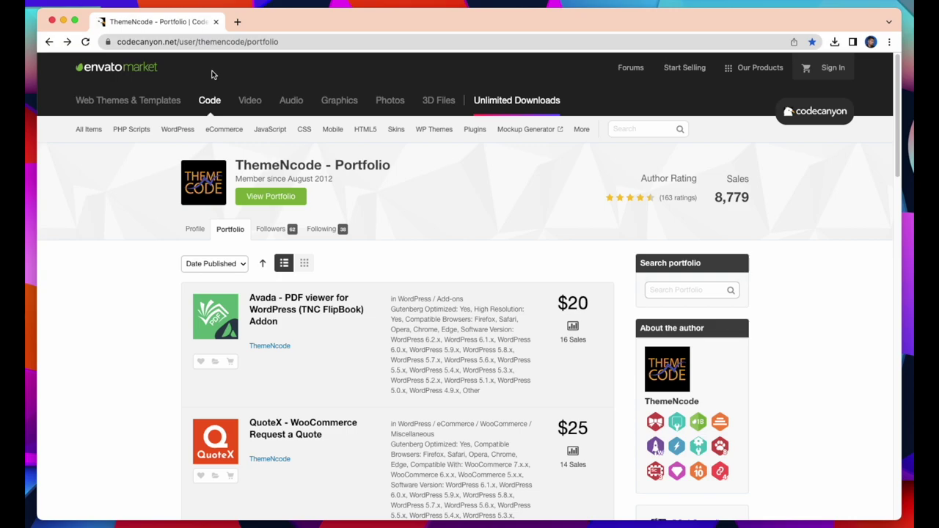
# - Scroll through the ThemeNcode portfolio and the PDF viewer for WordPress item page, returning to the top
pyautogui.scroll(-10, 303, 389)
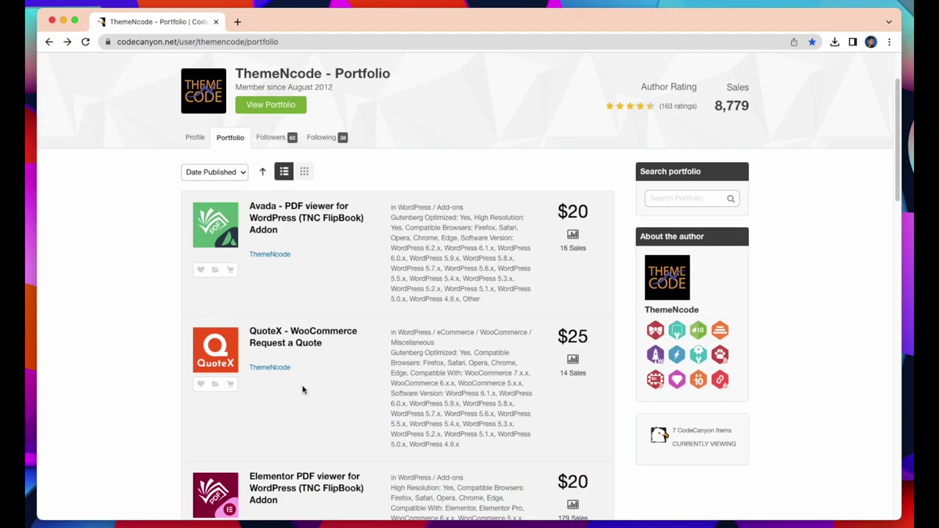
pyautogui.scroll(-2, 301, 385)
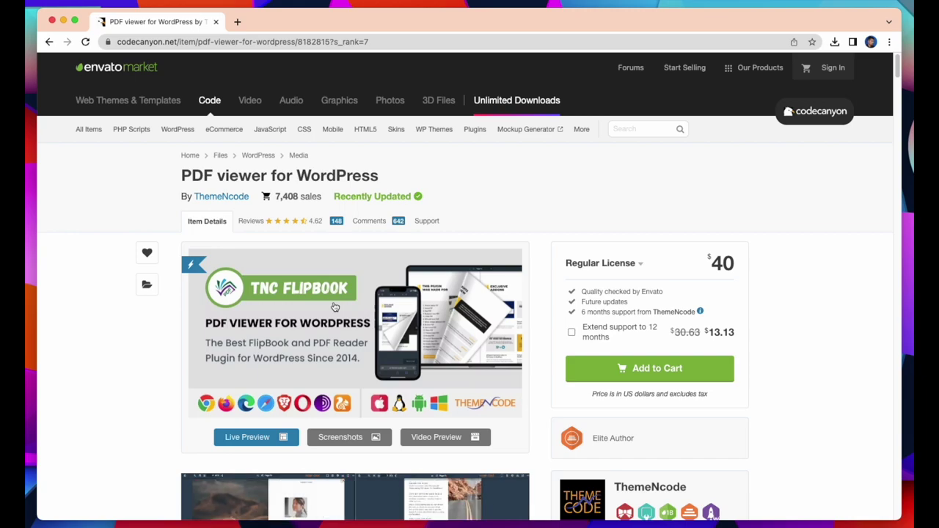
pyautogui.scroll(-4, 334, 307)
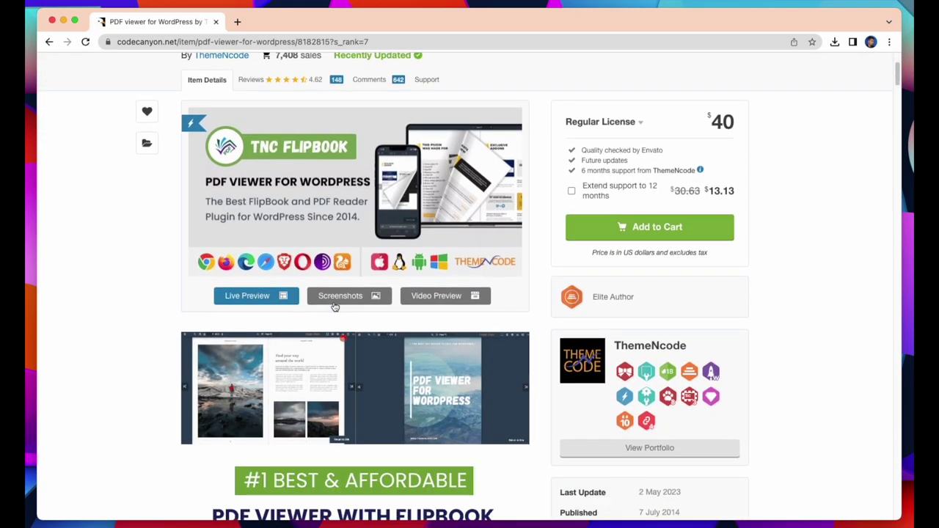
pyautogui.scroll(-3, 334, 306)
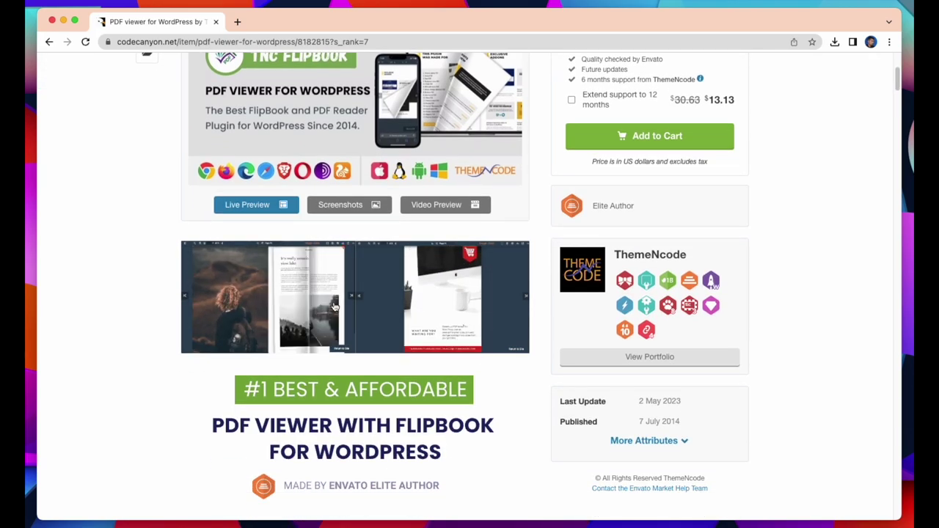
pyautogui.scroll(-6, 334, 307)
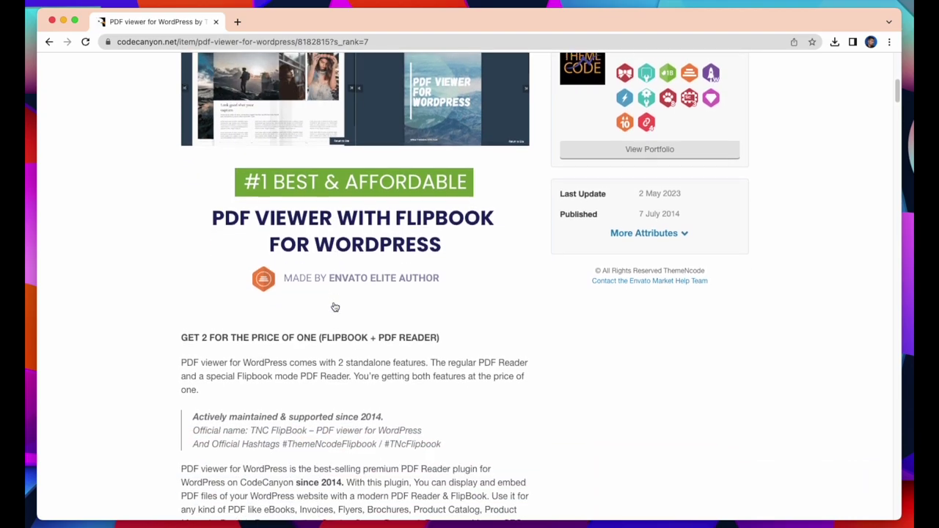
pyautogui.scroll(-10, 334, 306)
pyautogui.scroll(-7, 335, 307)
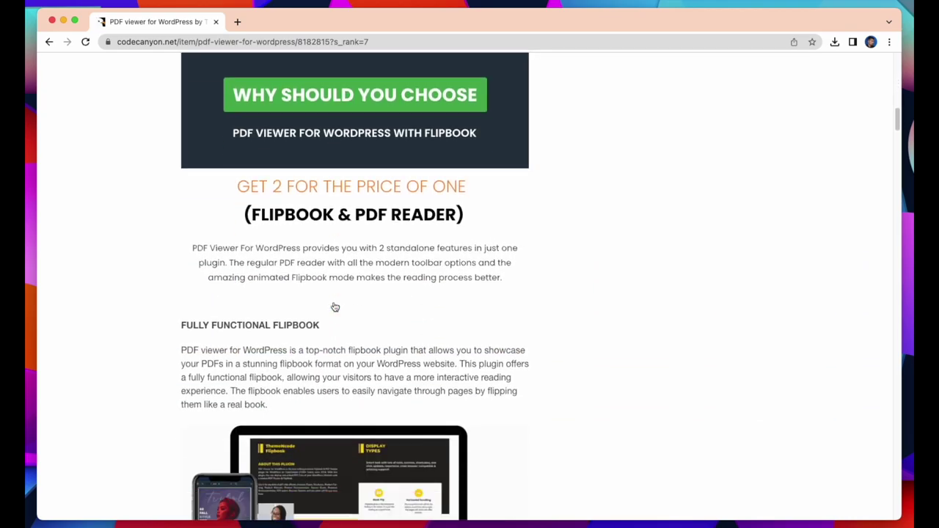
pyautogui.scroll(-5, 334, 306)
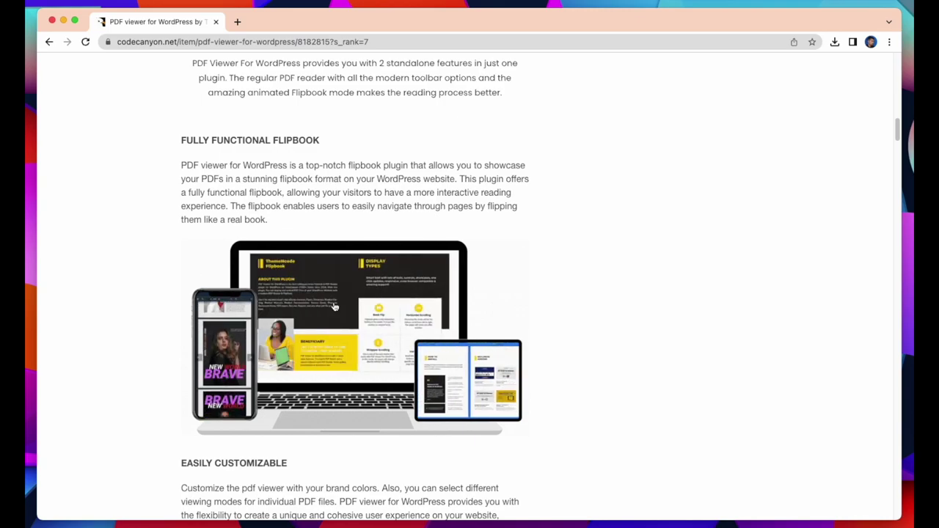
pyautogui.scroll(10, 334, 307)
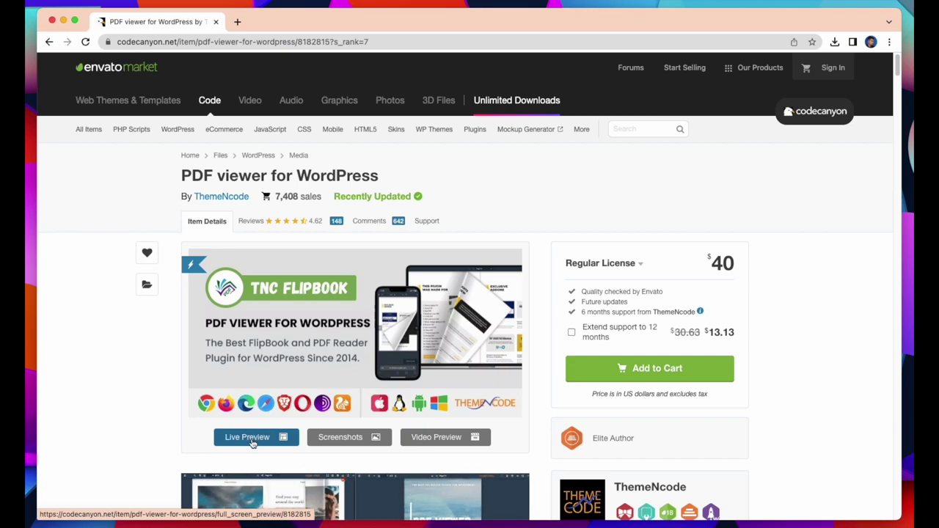
# - Open the plugin's Live Preview, flip through the FlipBook view demo, and close its tab
pyautogui.click(249, 438)
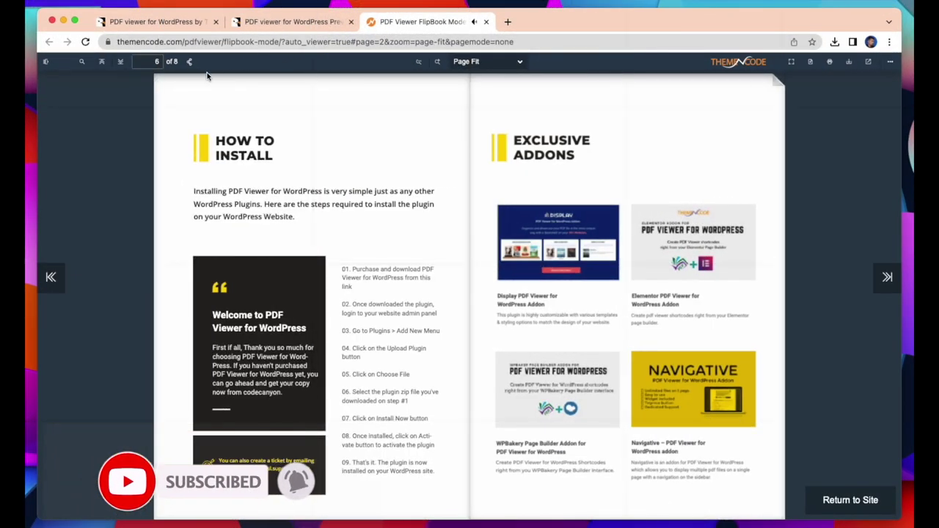
pyautogui.click(162, 79)
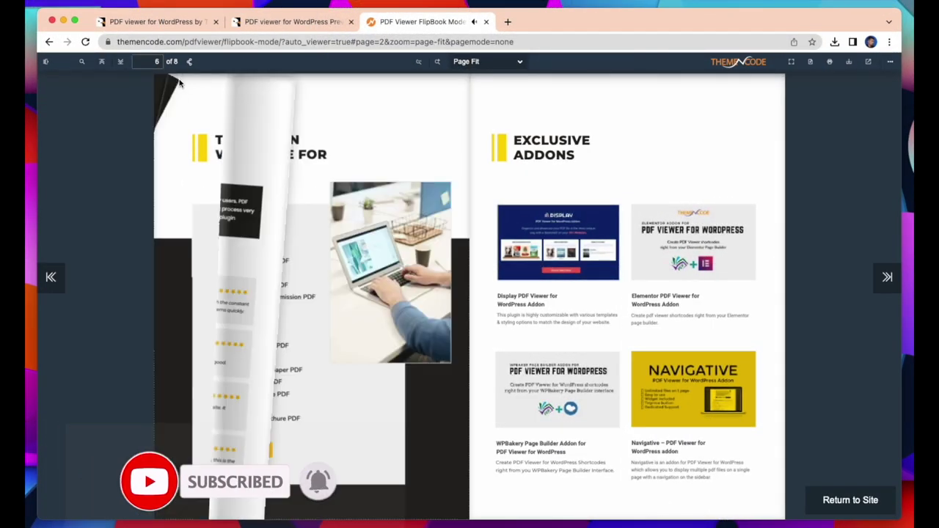
pyautogui.click(162, 79)
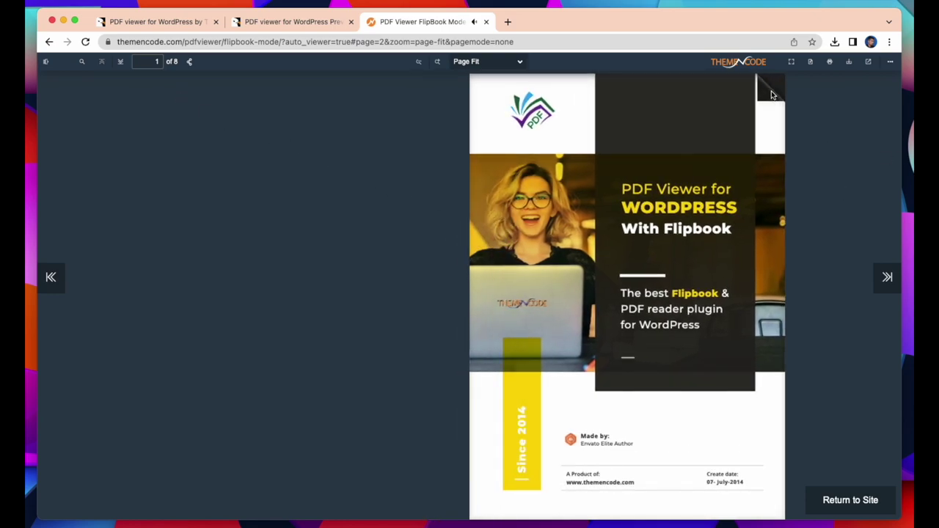
pyautogui.click(771, 95)
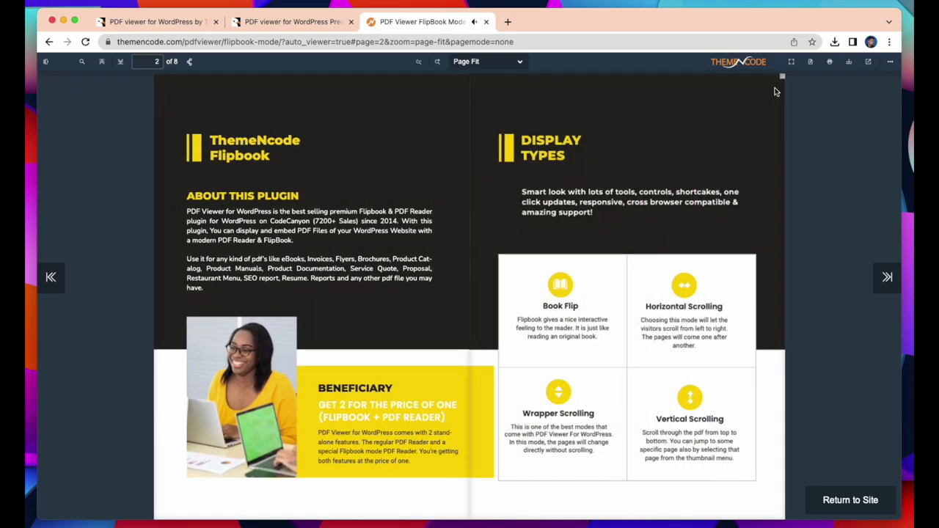
pyautogui.click(775, 90)
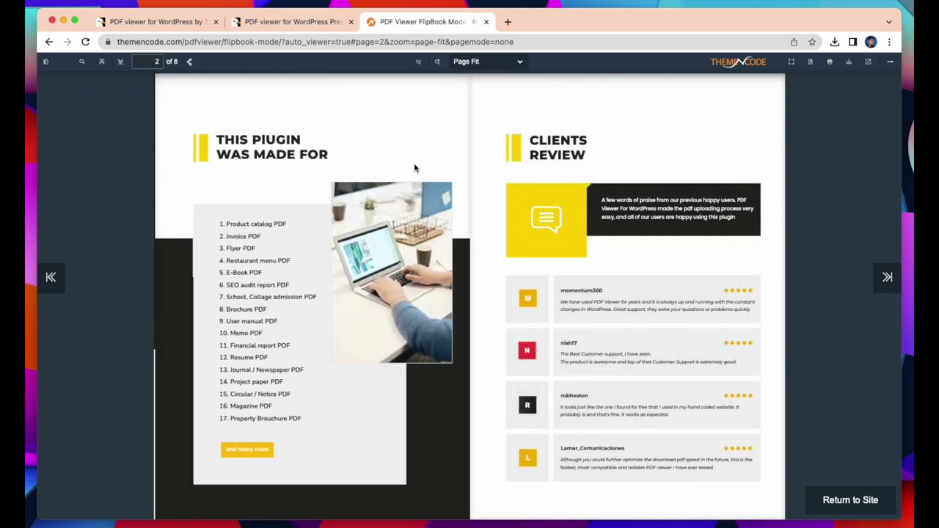
pyautogui.click(169, 103)
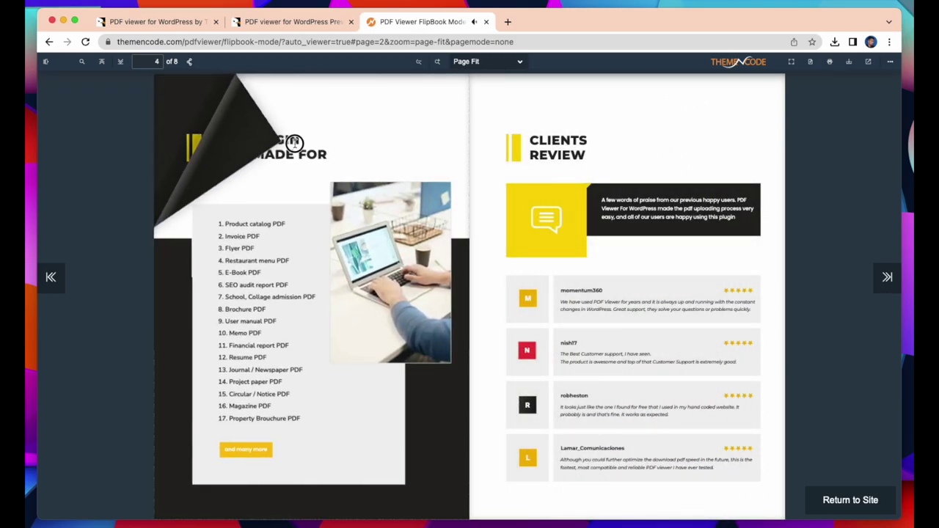
pyautogui.press('super+w')
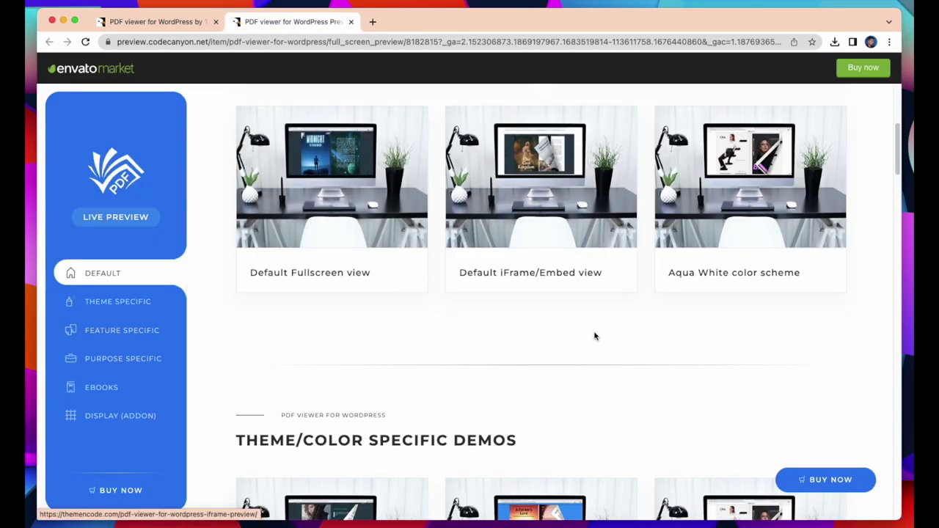
pyautogui.click(555, 241)
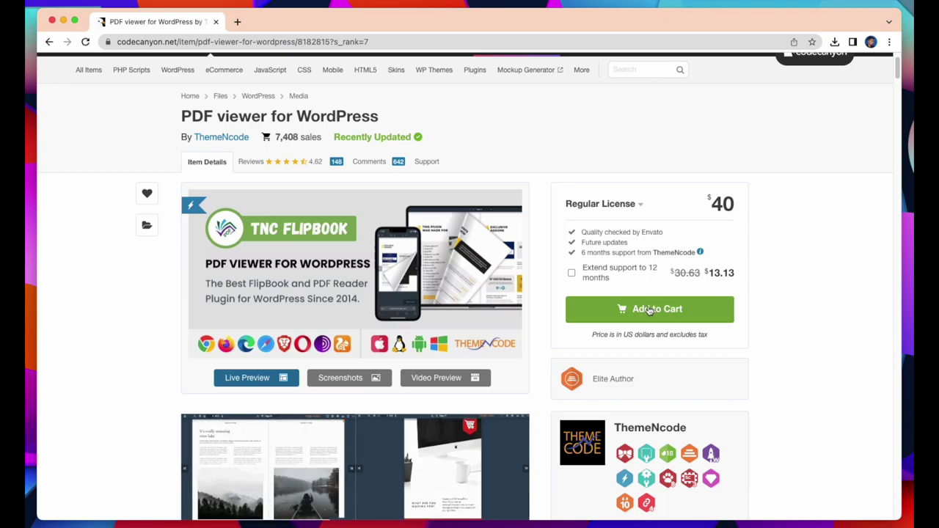
# - Add PDF viewer for WordPress to the CodeCanyon cart and check out for the US$ 40.00 total
pyautogui.click(649, 310)
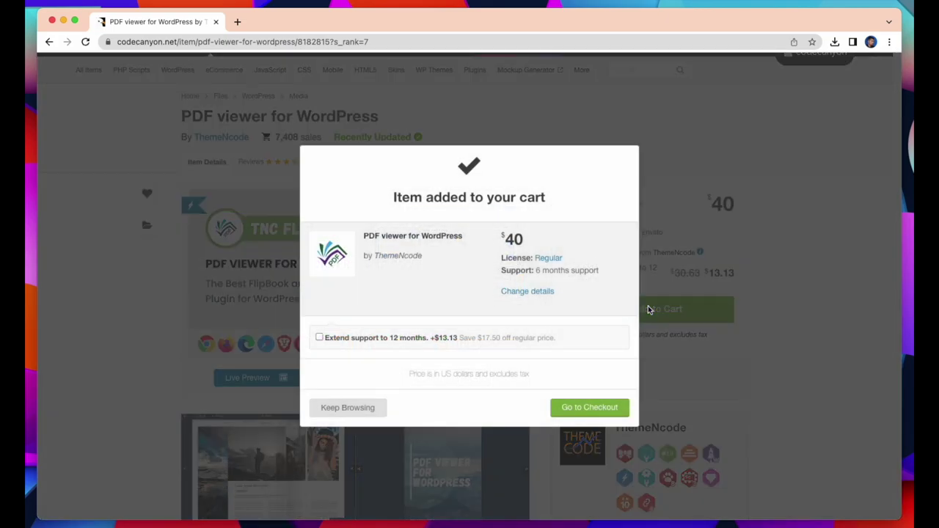
pyautogui.click(589, 408)
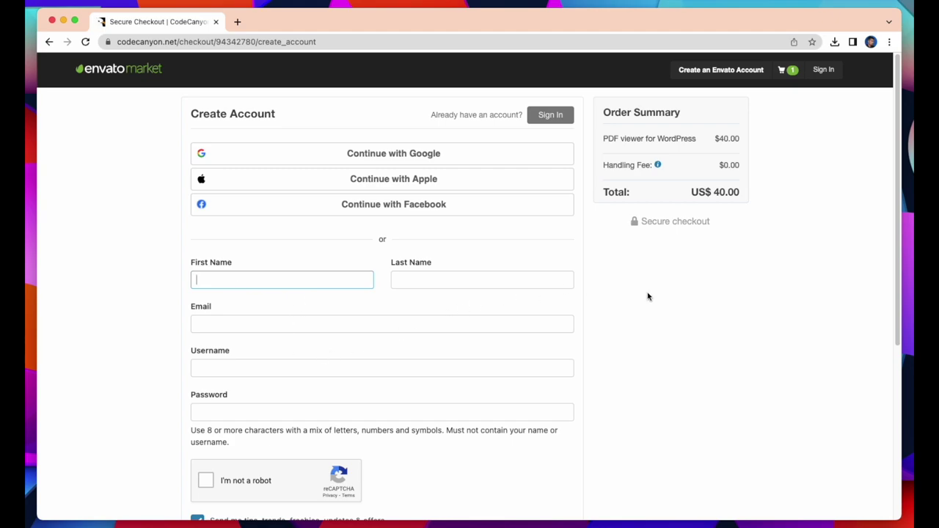
pyautogui.scroll(-2, 648, 297)
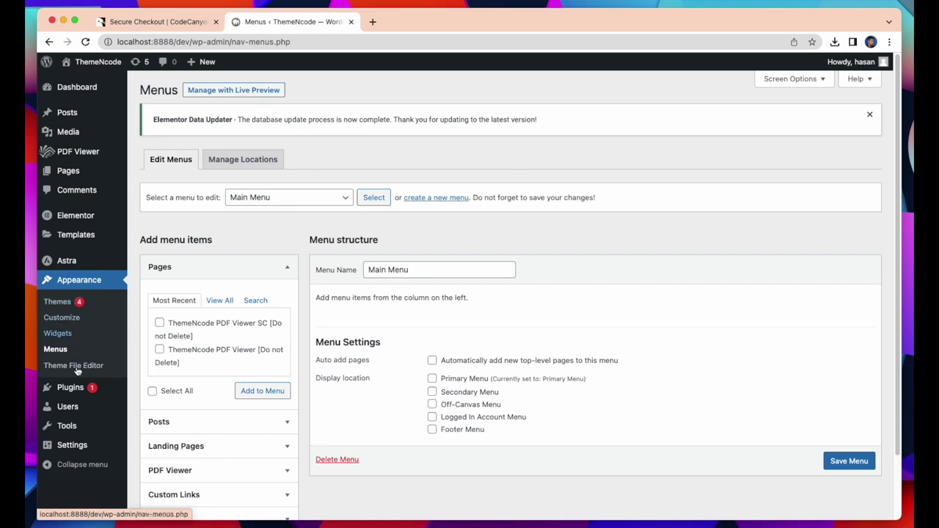
# - Show WordPress Installed Plugins, listing four active plugins including PDF viewer for WordPress 10.9.4
pyautogui.moveTo(73, 388)
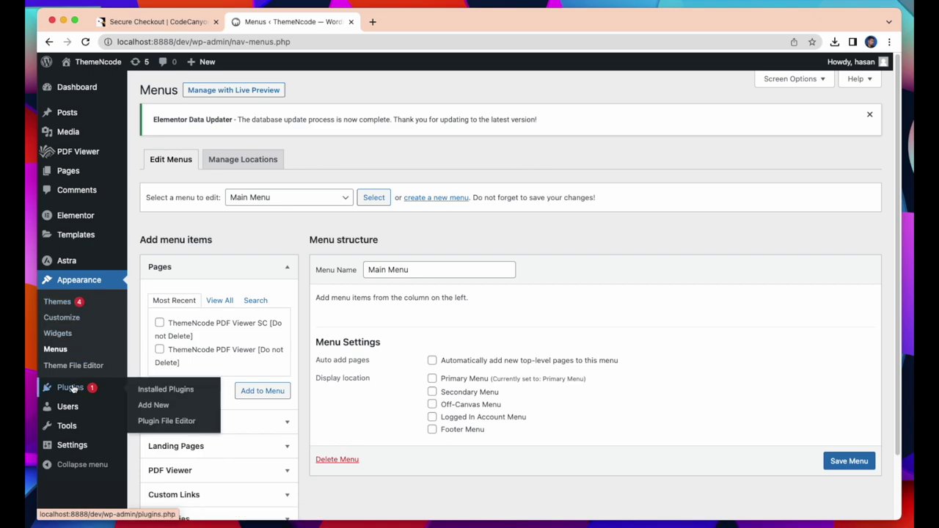
pyautogui.click(168, 397)
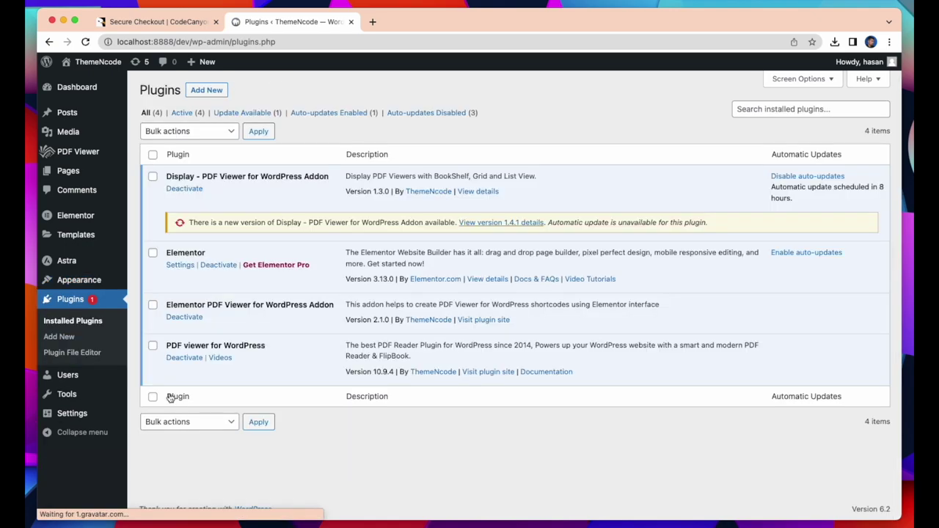